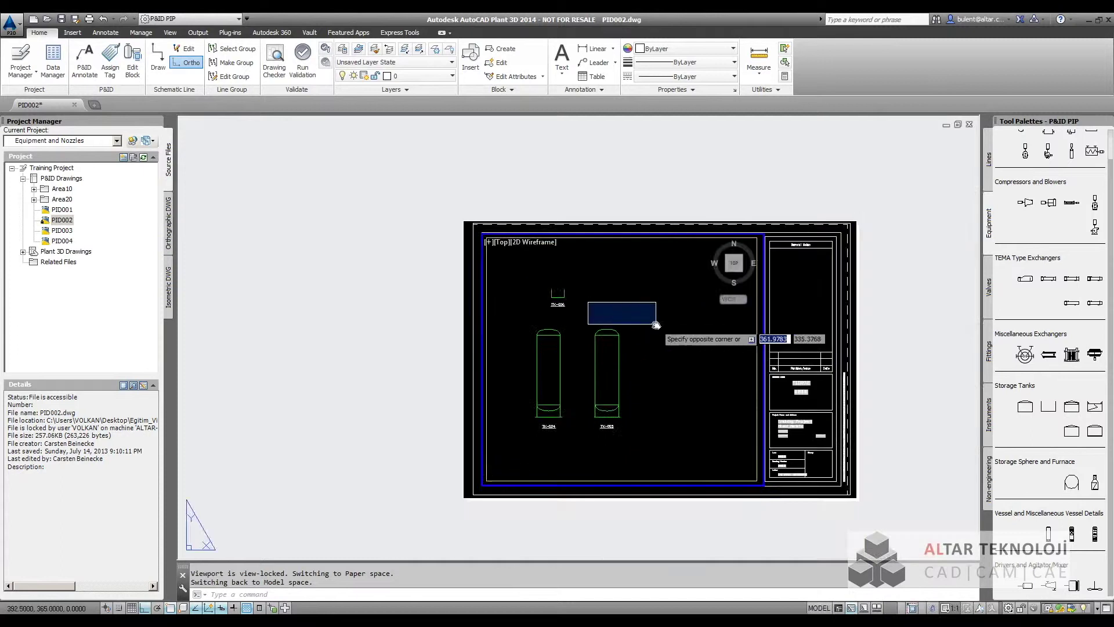
Place a horizontal centrifugal pump right of the tanks, tag it P-005, and position its label below
{"action": "key", "text": "Escape"}
{"action": "scroll", "coordinate": [620, 299], "scroll_direction": "up", "scroll_amount": 2}
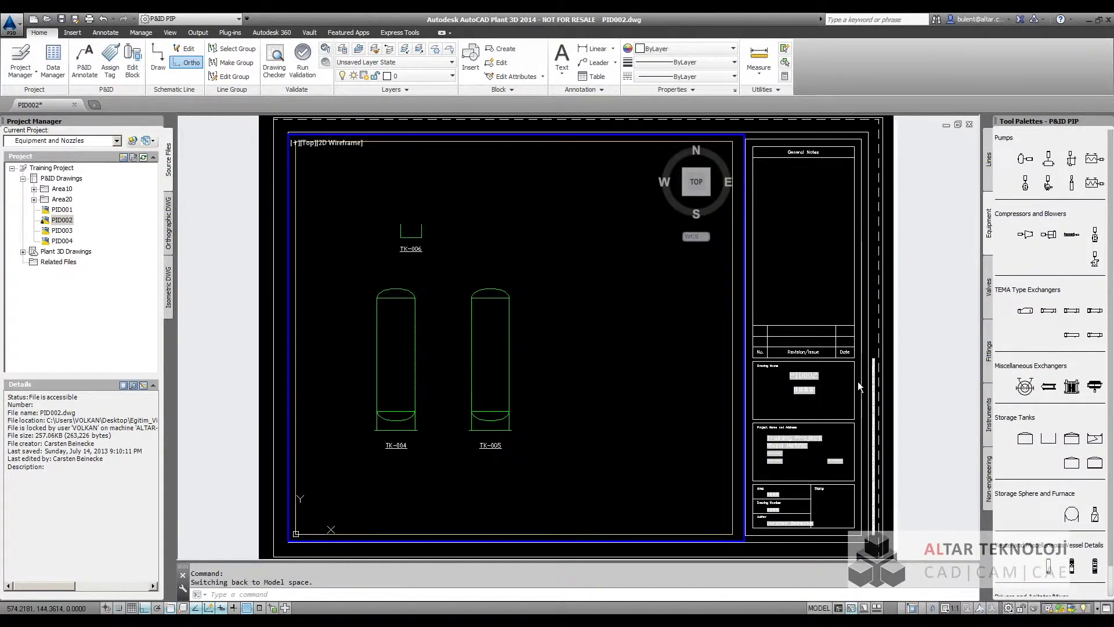
{"action": "mouse_move", "coordinate": [1025, 159]}
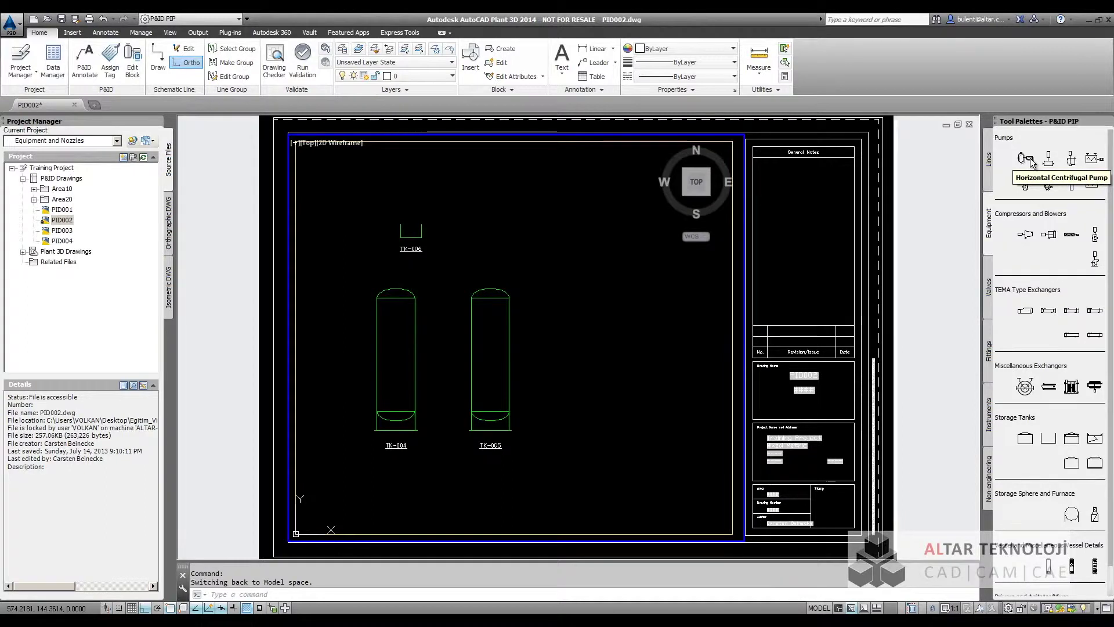
{"action": "left_click", "coordinate": [1031, 163]}
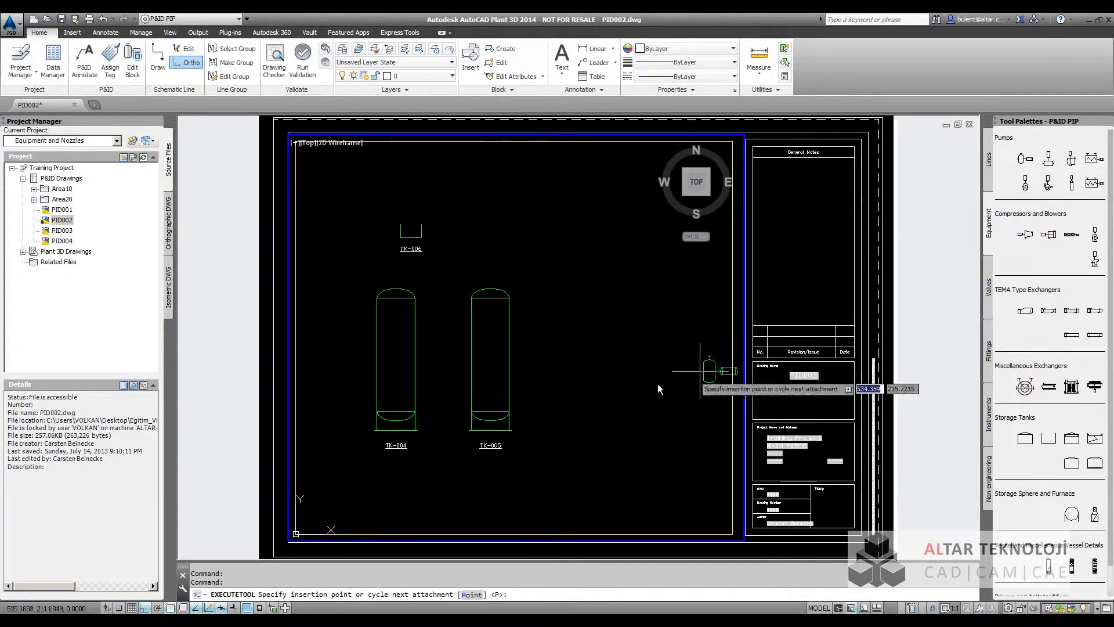
{"action": "left_click", "coordinate": [604, 382]}
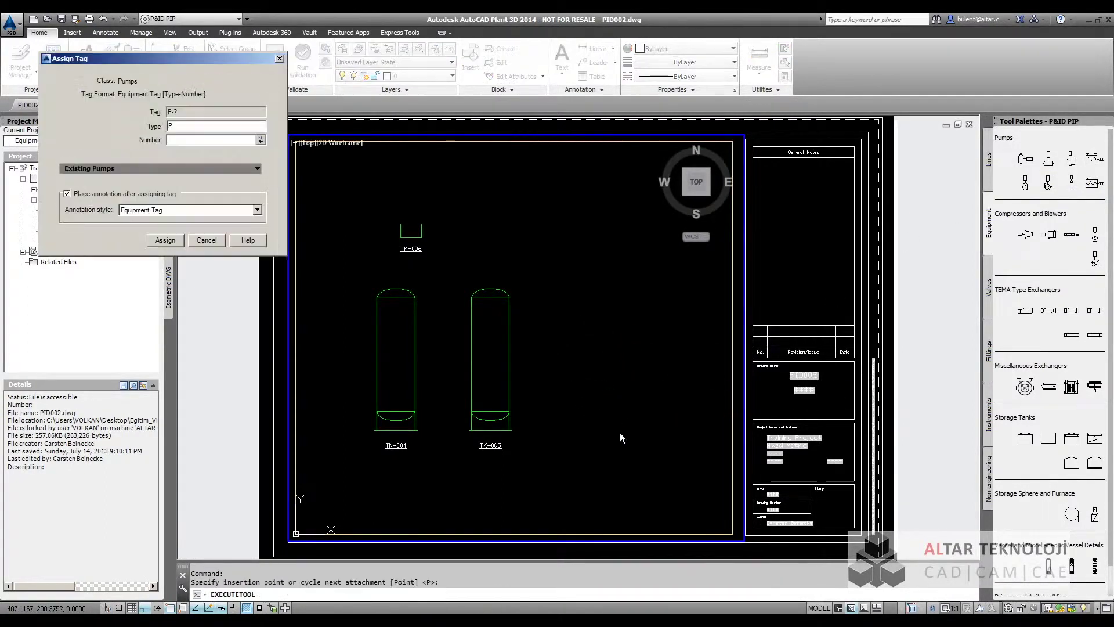
{"action": "left_click", "coordinate": [260, 141]}
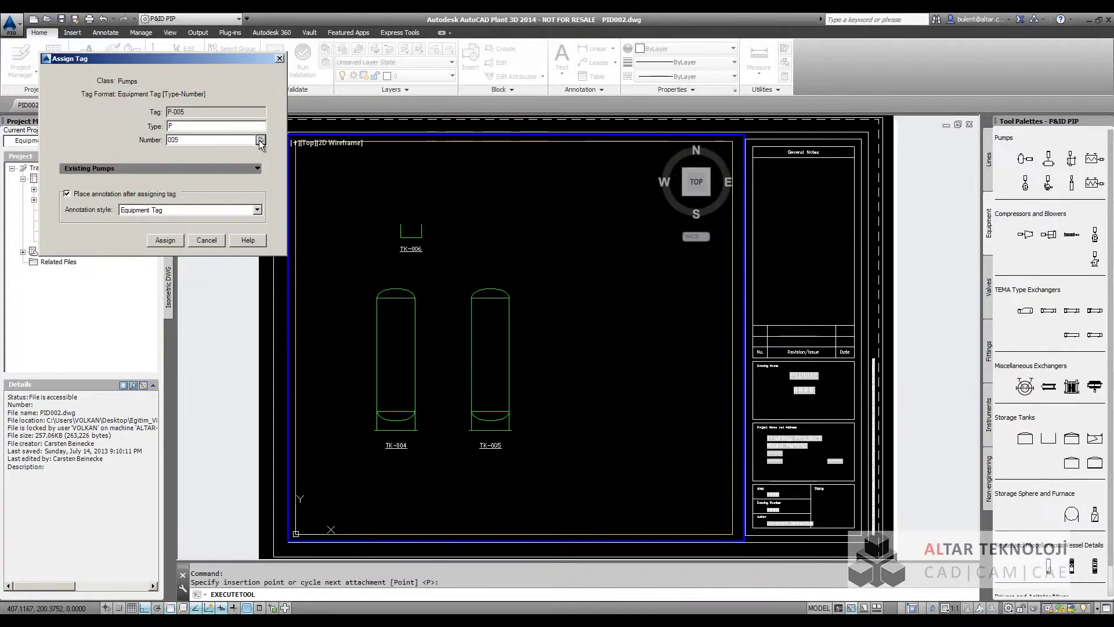
{"action": "left_click", "coordinate": [165, 239]}
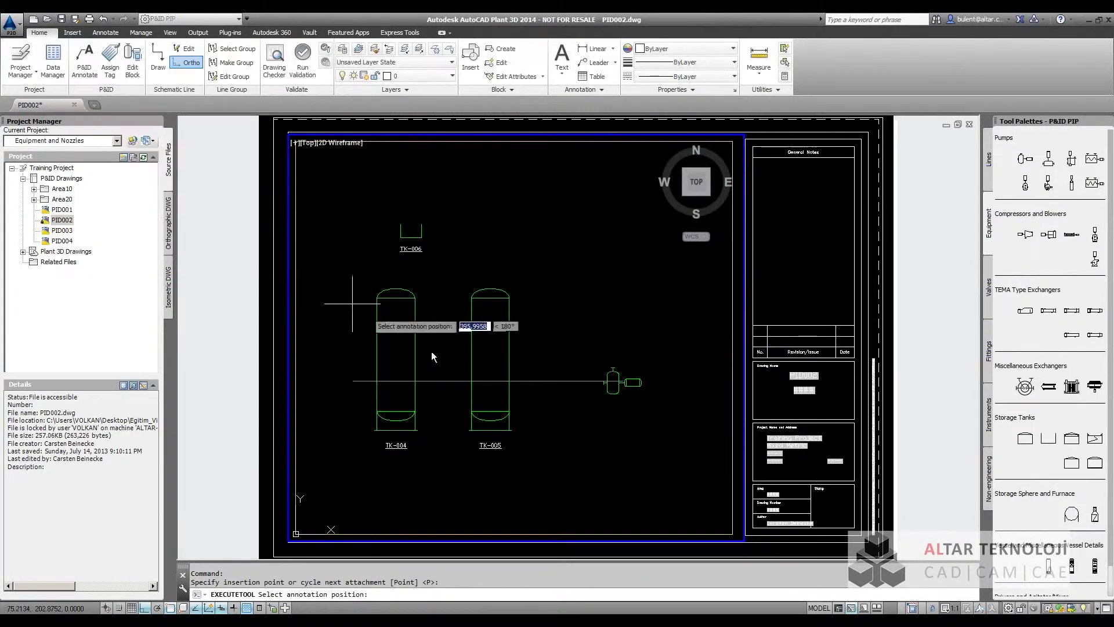
{"action": "scroll", "coordinate": [631, 413], "scroll_direction": "up", "scroll_amount": 3}
{"action": "scroll", "coordinate": [620, 371], "scroll_direction": "up", "scroll_amount": 2}
{"action": "left_click", "coordinate": [585, 455]}
{"action": "scroll", "coordinate": [649, 415], "scroll_direction": "down", "scroll_amount": 2}
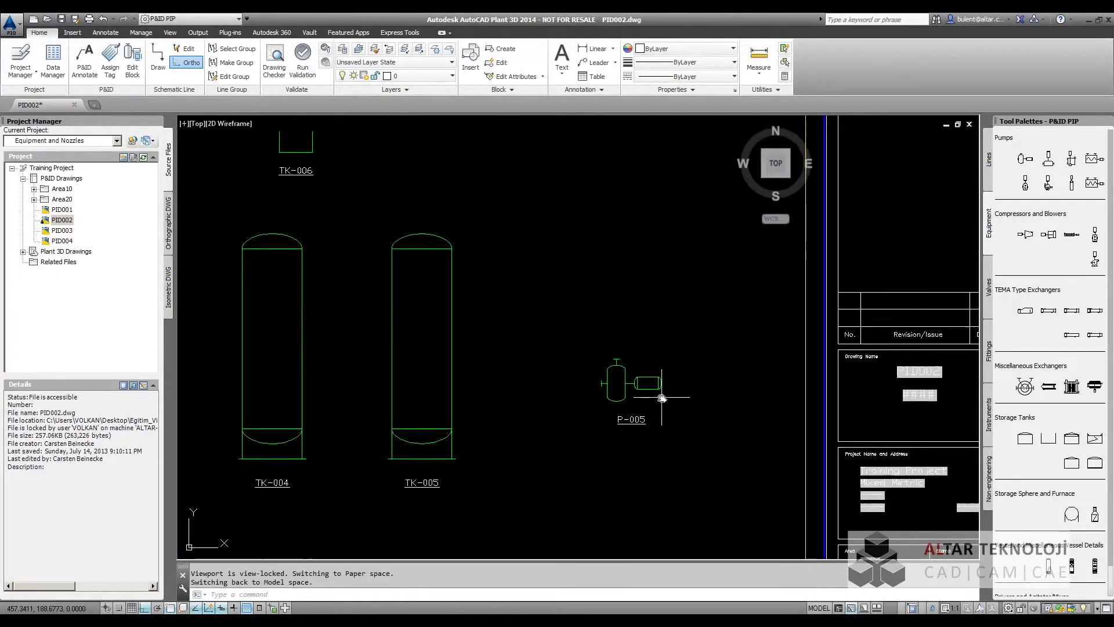
{"action": "scroll", "coordinate": [632, 390], "scroll_direction": "down", "scroll_amount": 1}
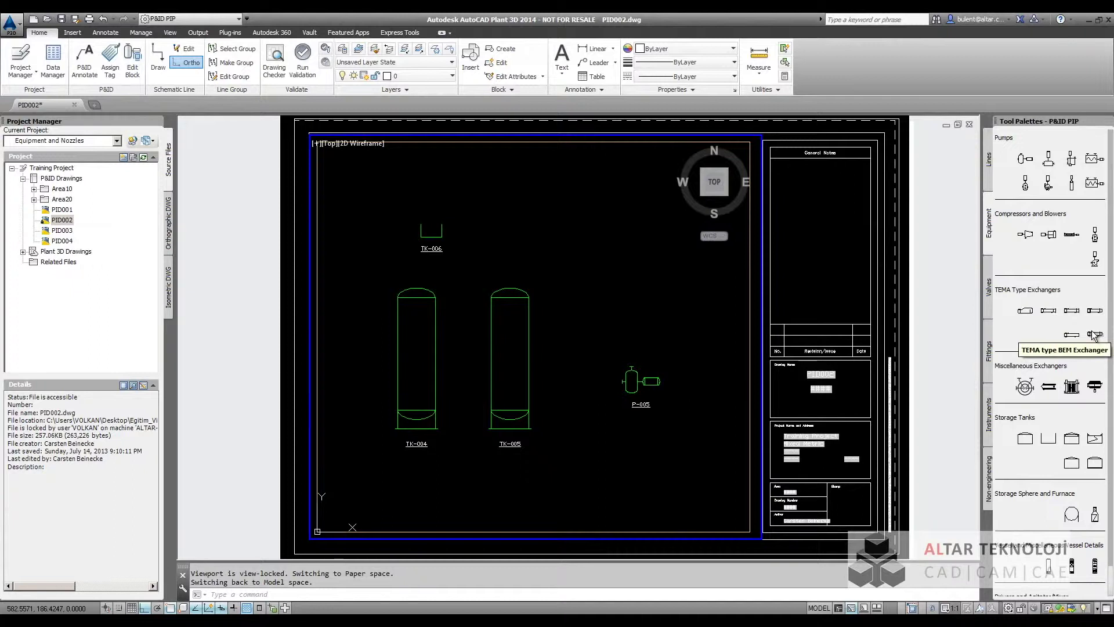
Place a TEMA type BEM exchanger above the pump and review the existing exchanger tags
{"action": "left_click", "coordinate": [1093, 333]}
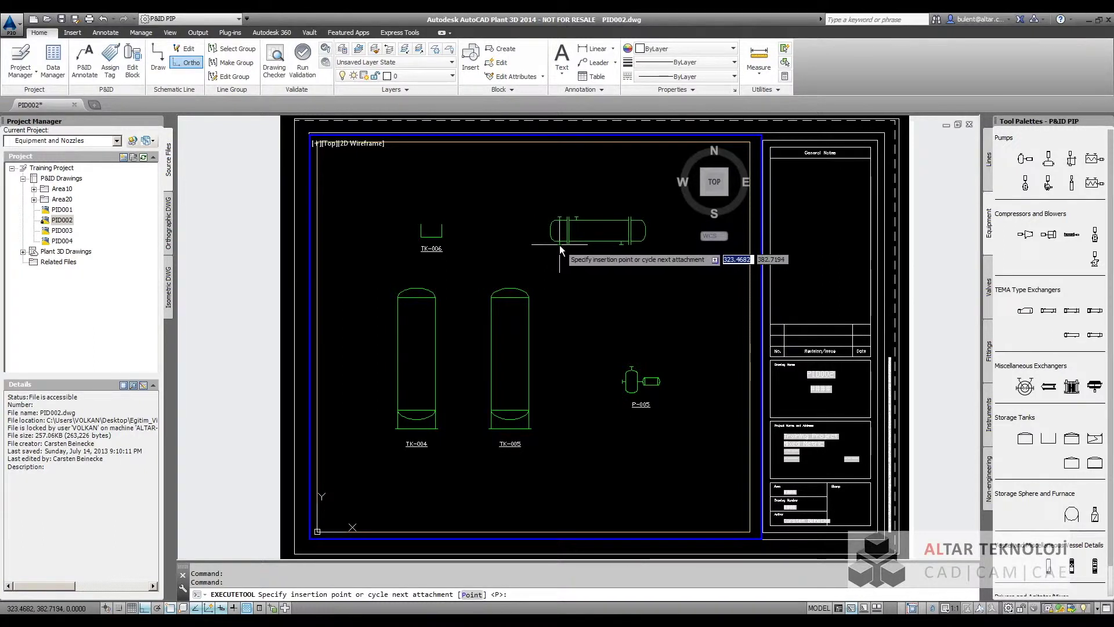
{"action": "left_click", "coordinate": [597, 298]}
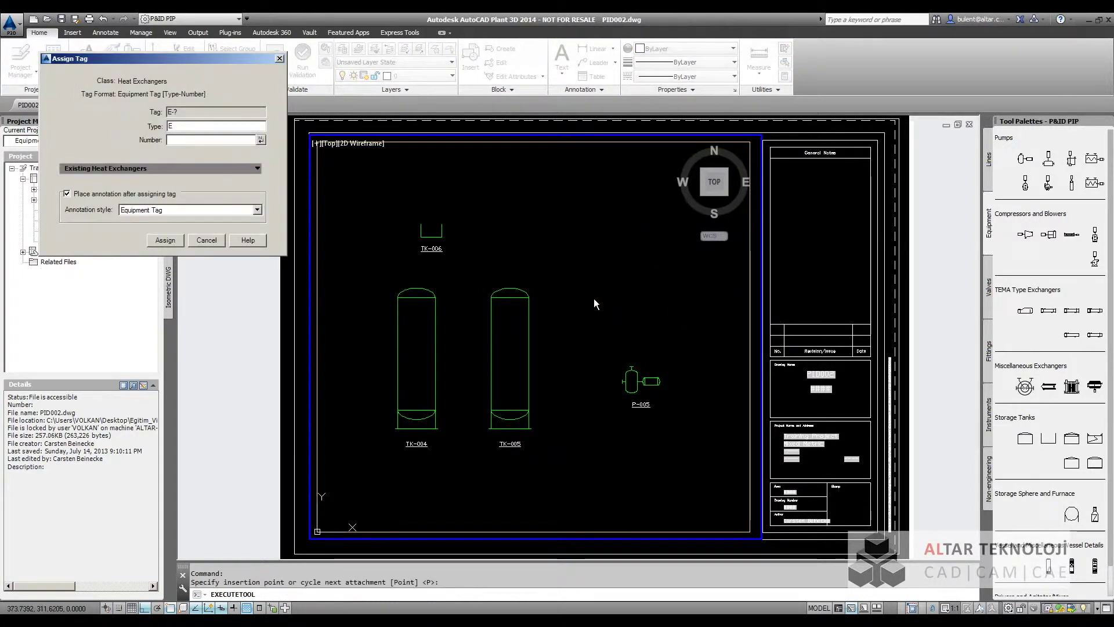
{"action": "left_click", "coordinate": [256, 170]}
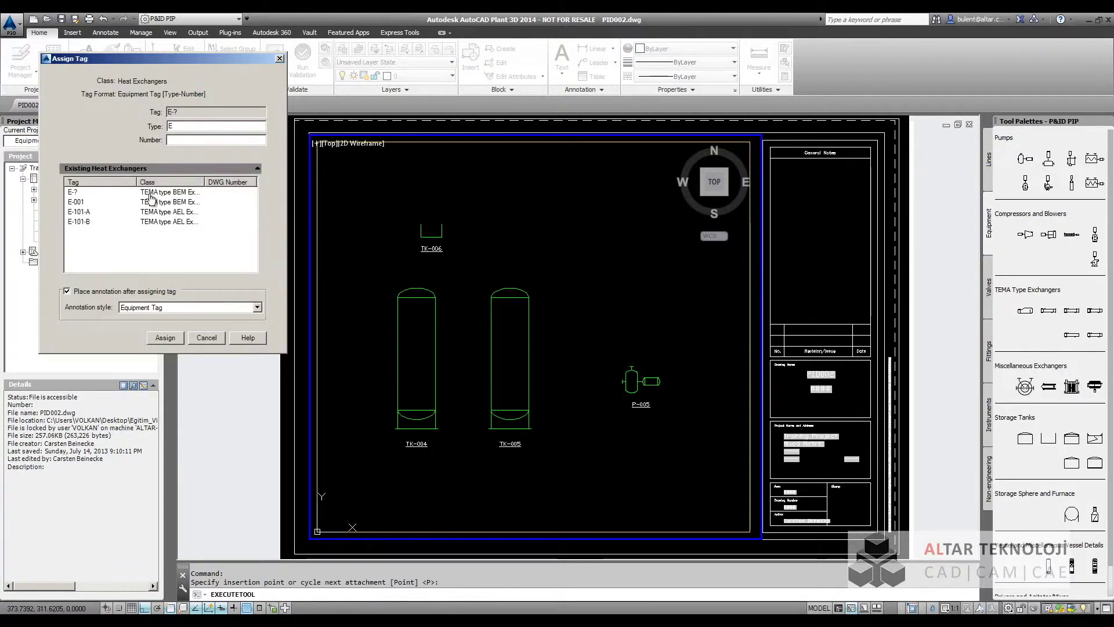
{"action": "left_click", "coordinate": [195, 142]}
{"action": "type", "text": "001"}
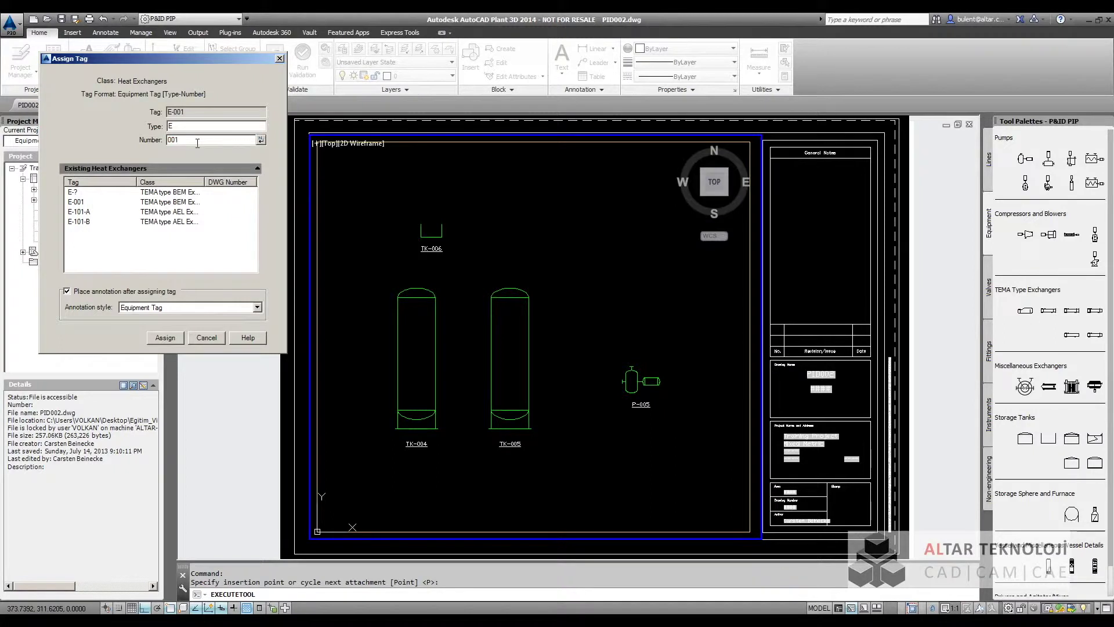
Try tag E-001, dismiss the duplicate-tag error, and select the 001 number for replacement
{"action": "left_click", "coordinate": [166, 339]}
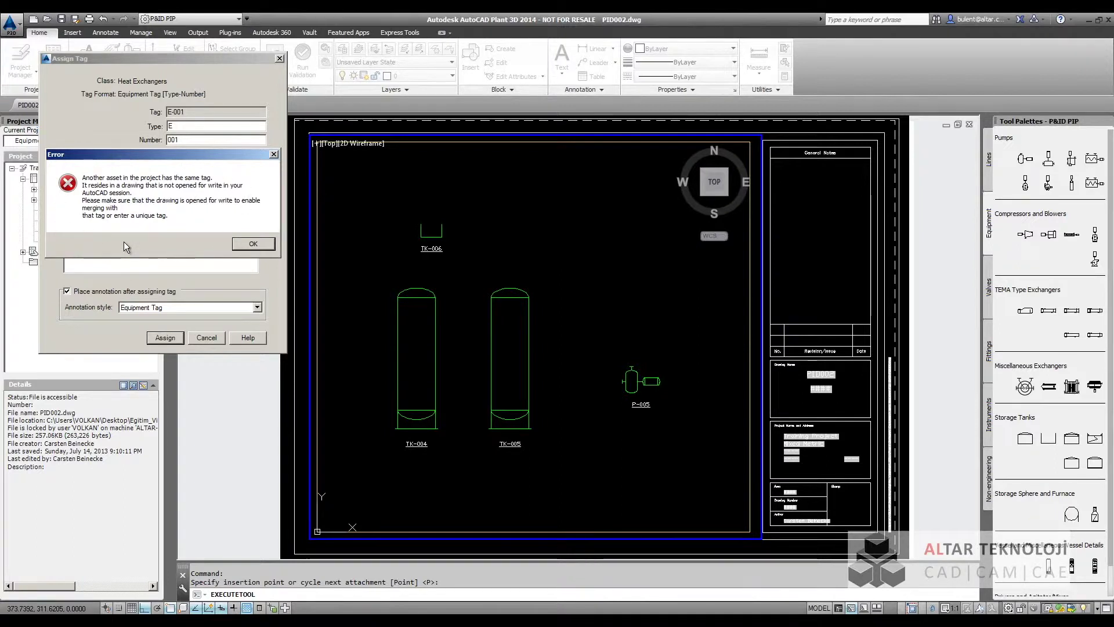
{"action": "left_click", "coordinate": [253, 245]}
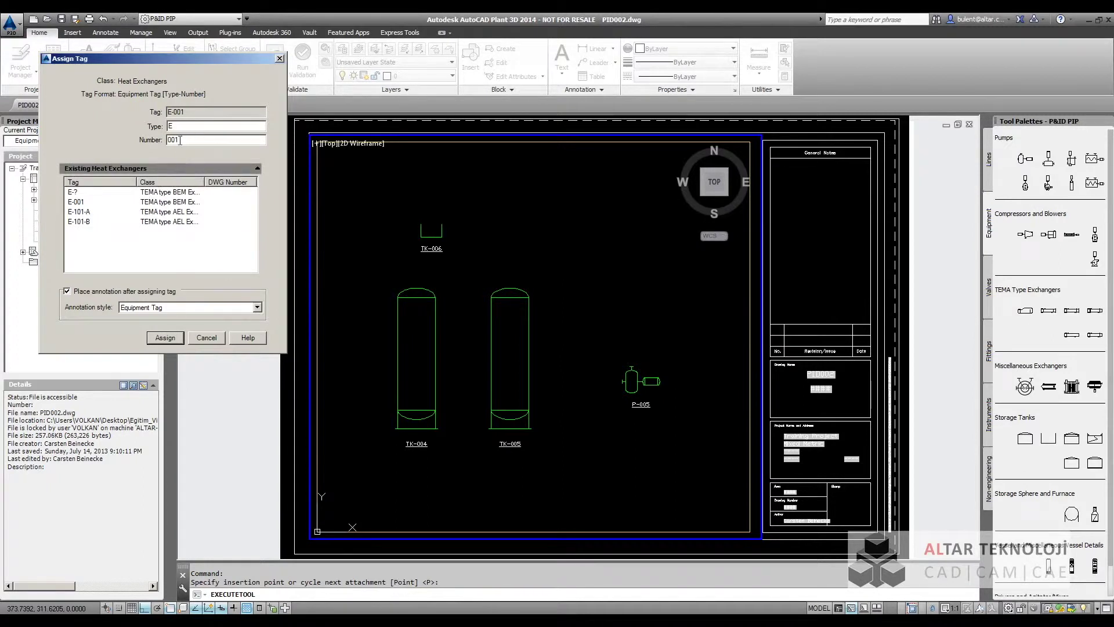
{"action": "left_click", "coordinate": [88, 211]}
{"action": "left_click", "coordinate": [88, 202]}
{"action": "left_click", "coordinate": [87, 211]}
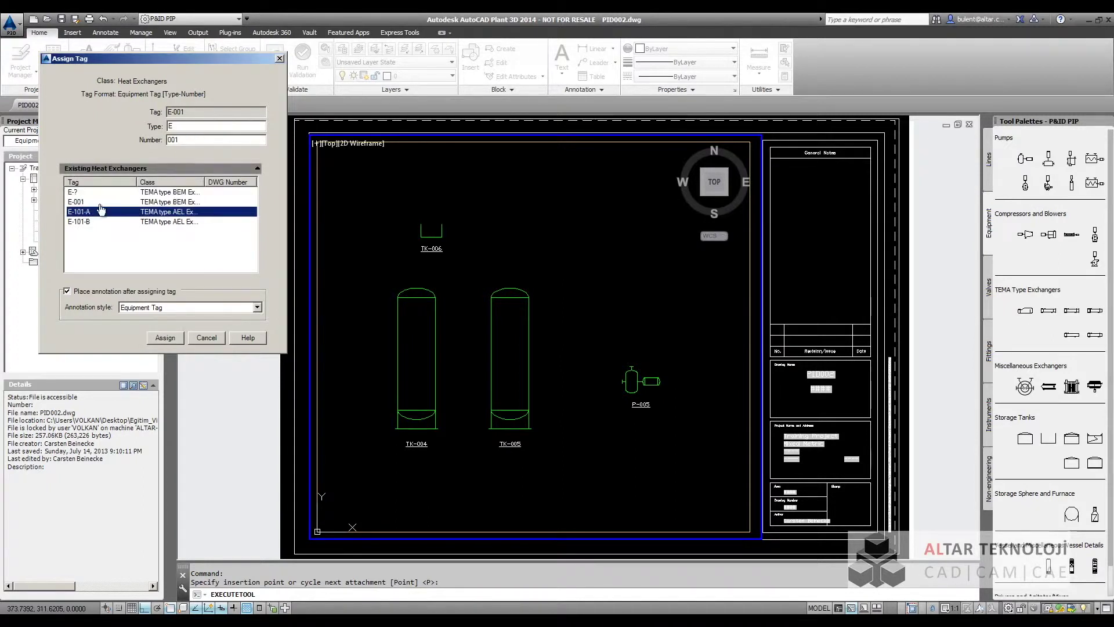
{"action": "double_click", "coordinate": [193, 144]}
{"action": "type", "text": "002"}
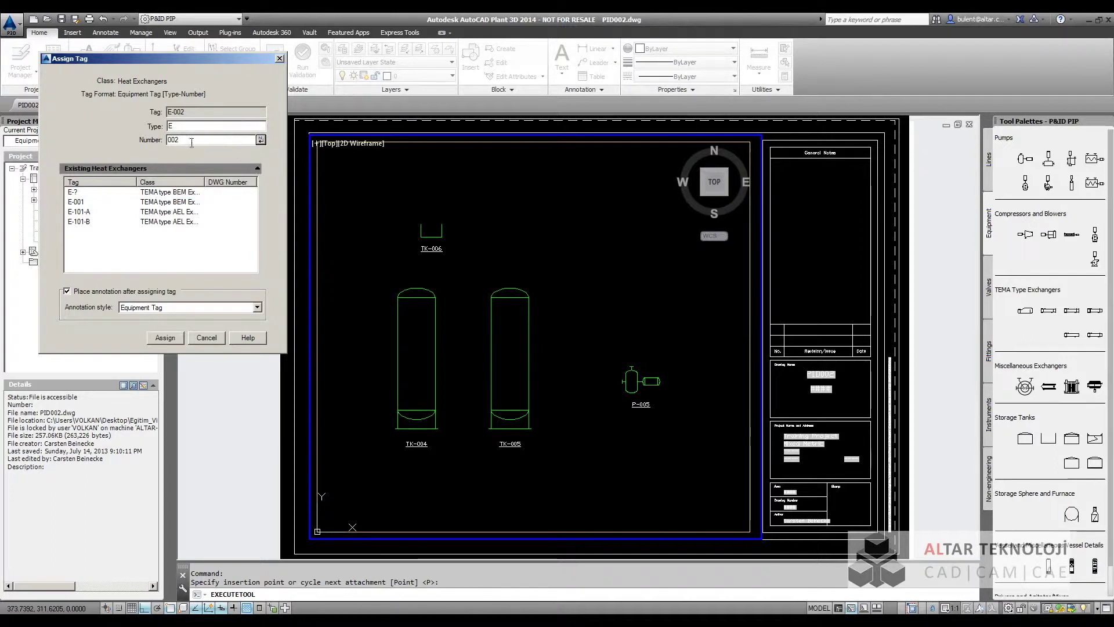
Assign tag E-002 to the exchanger, place its label beneath it, and show the Fittings palette
{"action": "left_click", "coordinate": [168, 337]}
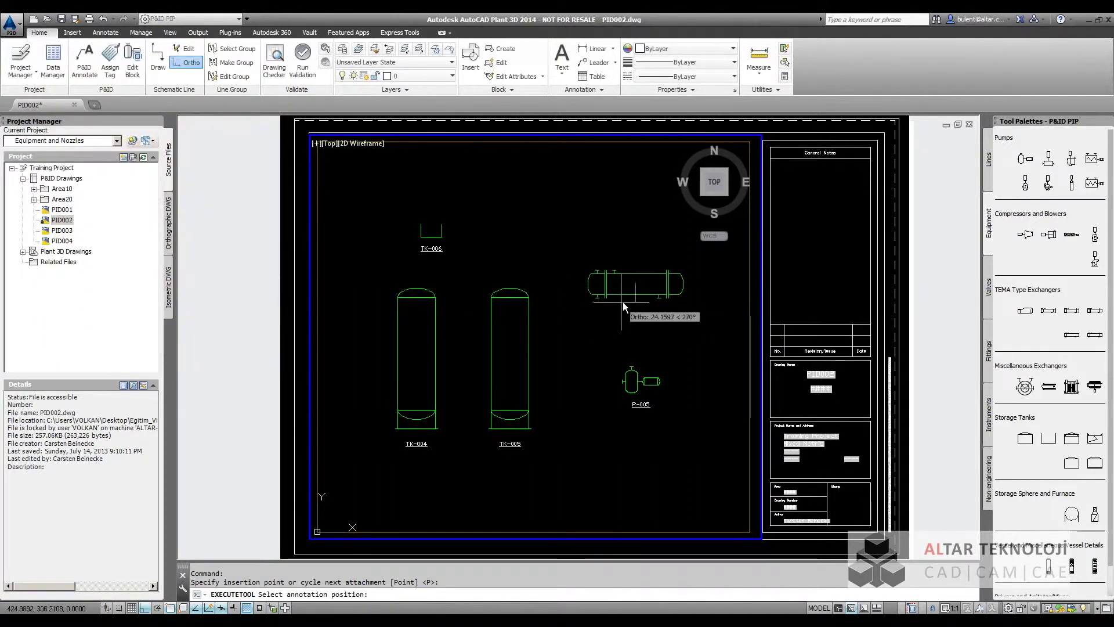
{"action": "scroll", "coordinate": [622, 302], "scroll_direction": "up", "scroll_amount": 4}
{"action": "middle_click_drag", "start_coordinate": [679, 305], "coordinate": [674, 344]}
{"action": "scroll", "coordinate": [674, 344], "scroll_direction": "up", "scroll_amount": 2}
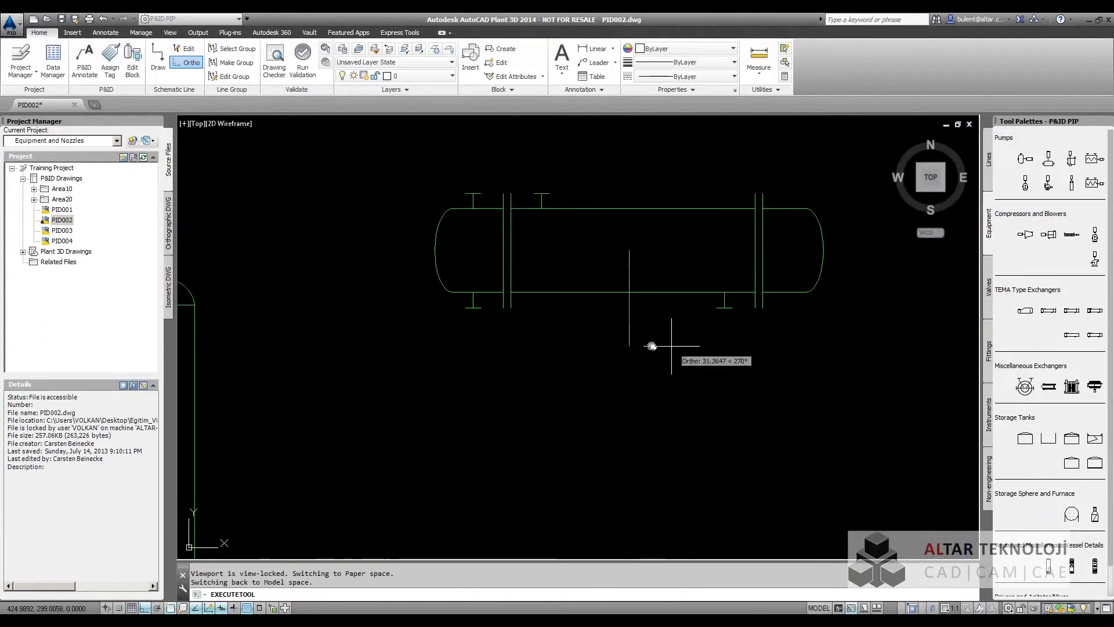
{"action": "left_click", "coordinate": [622, 387]}
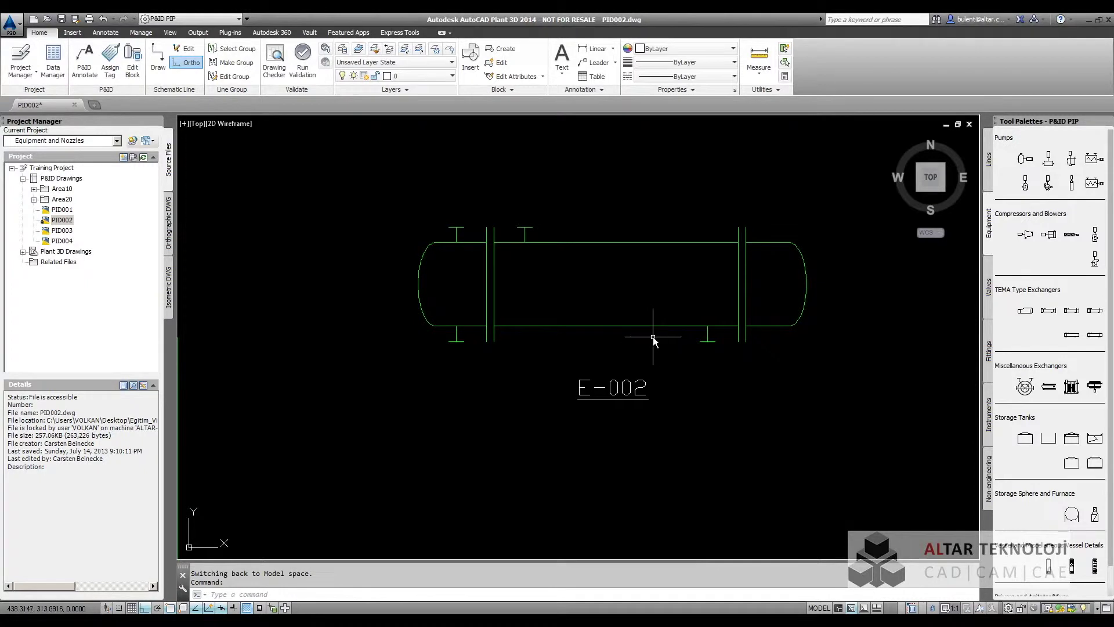
{"action": "scroll", "coordinate": [652, 340], "scroll_direction": "down", "scroll_amount": 4}
{"action": "middle_click_drag", "start_coordinate": [566, 432], "coordinate": [674, 359]}
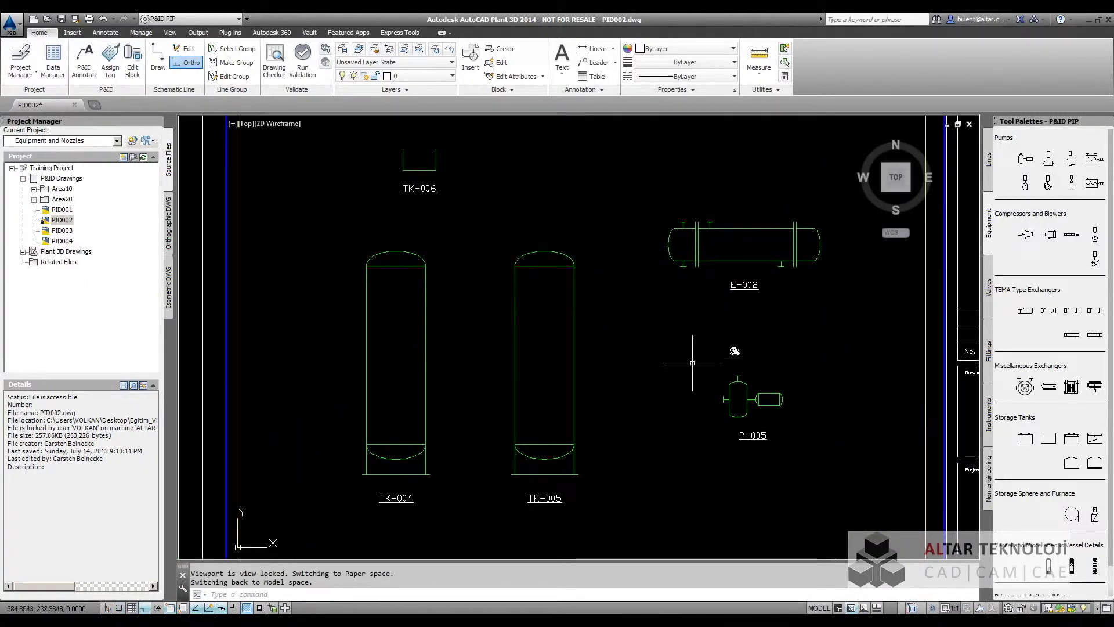
{"action": "left_click", "coordinate": [989, 358]}
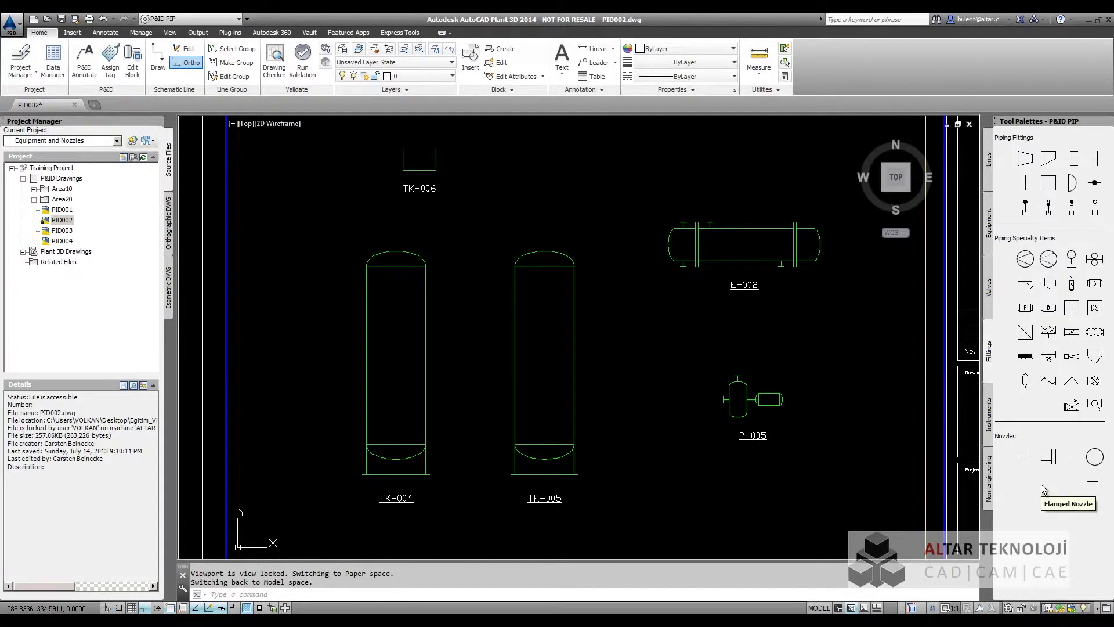
Add a single line nozzle to TK-004's upper right side at zero rotation
{"action": "left_click", "coordinate": [1025, 459]}
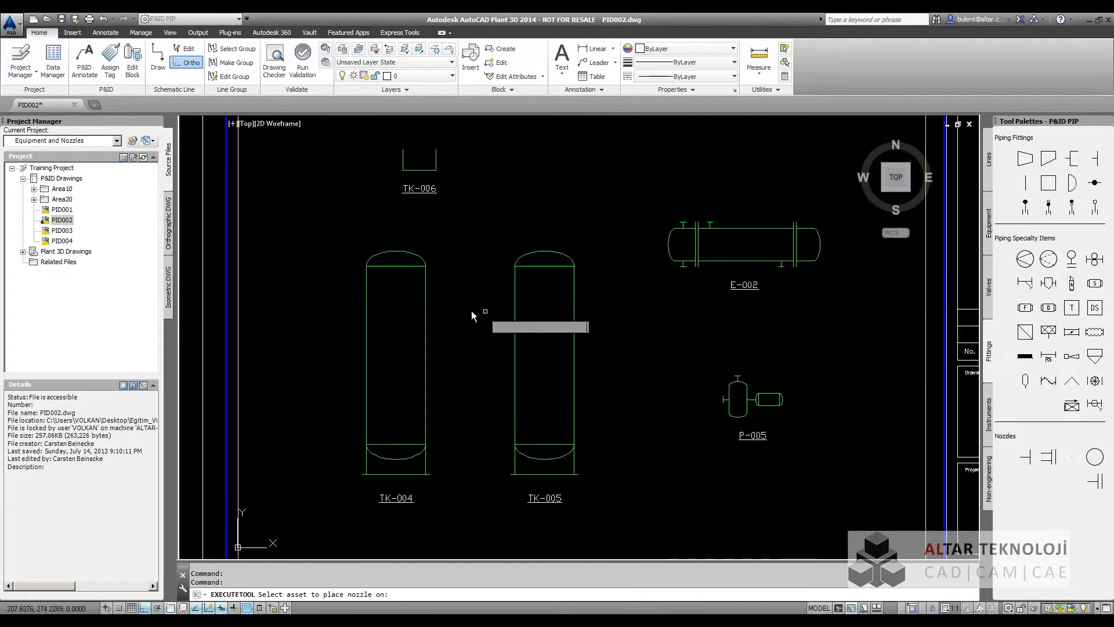
{"action": "left_click", "coordinate": [428, 312]}
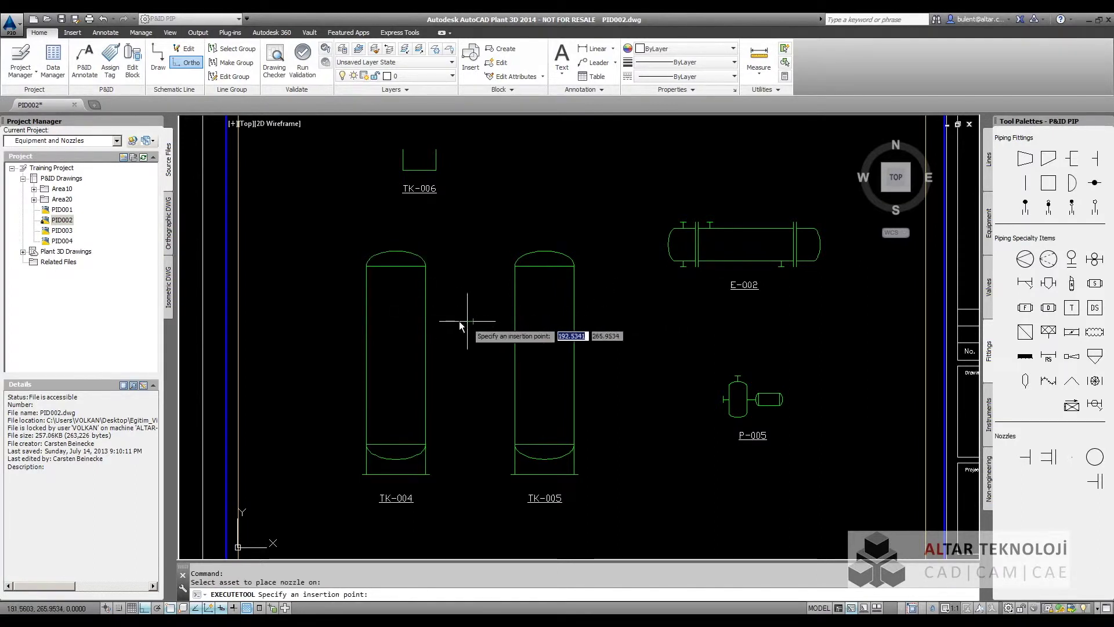
{"action": "scroll", "coordinate": [430, 264], "scroll_direction": "up", "scroll_amount": 4}
{"action": "middle_click_drag", "start_coordinate": [461, 371], "coordinate": [471, 277]}
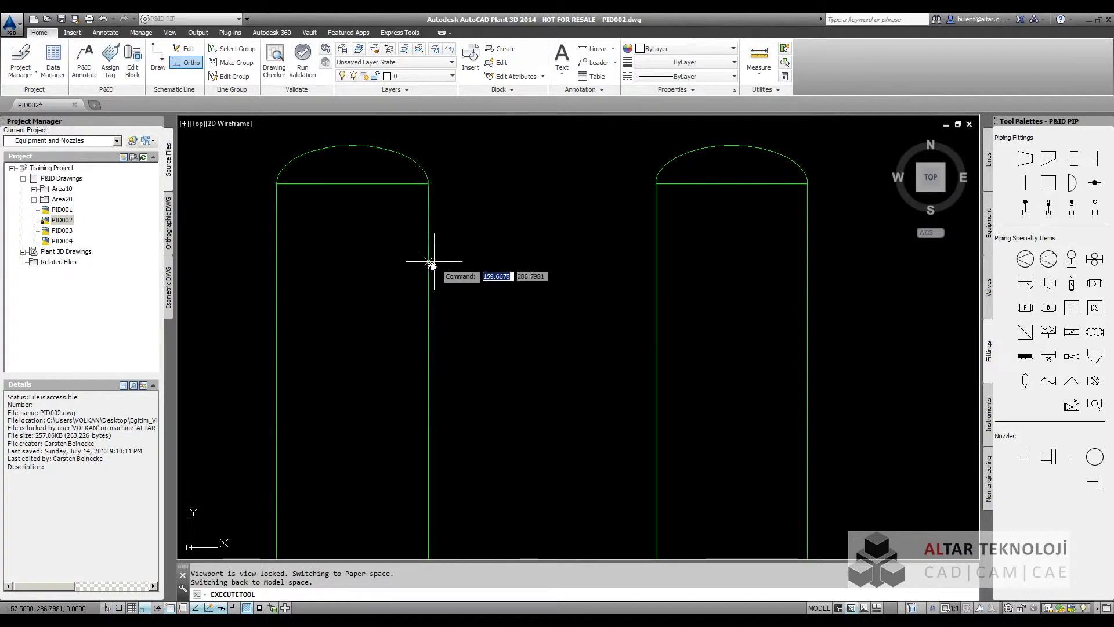
{"action": "left_click", "coordinate": [429, 284]}
{"action": "left_click", "coordinate": [518, 278]}
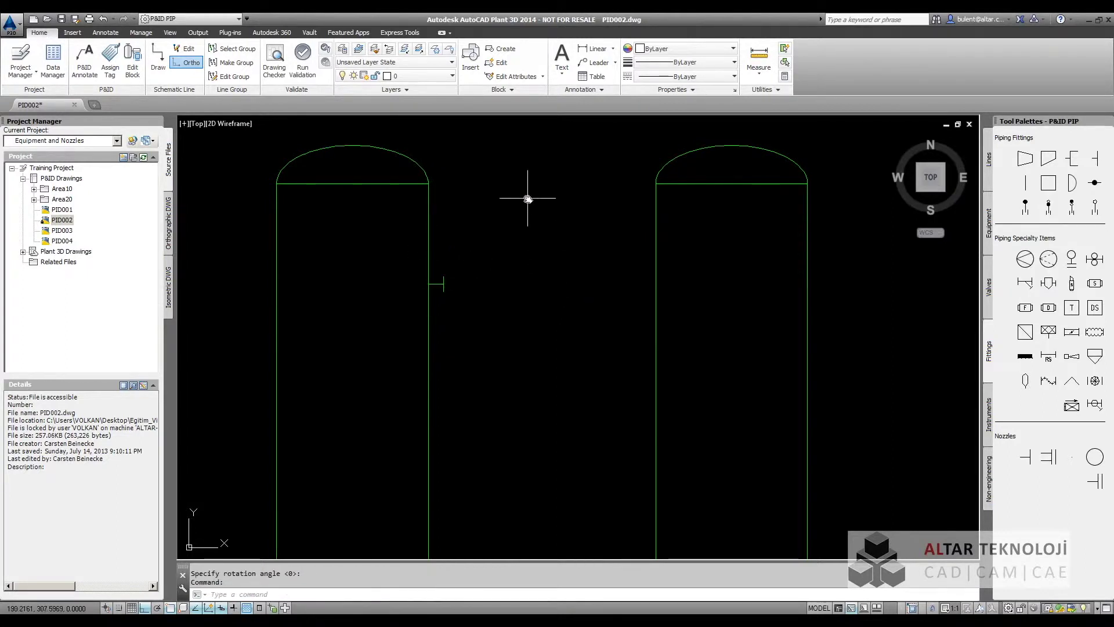
{"action": "scroll", "coordinate": [527, 198], "scroll_direction": "down", "scroll_amount": 3}
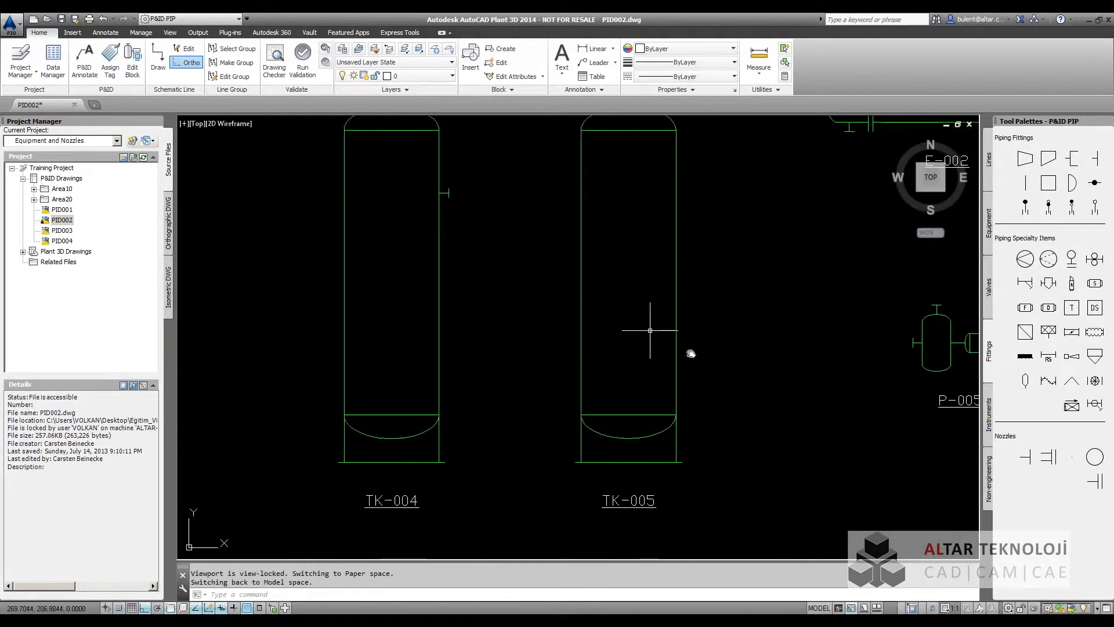
Add a flanged nozzle to TK-004's lower right wall, then end nozzle placement
{"action": "left_click", "coordinate": [1097, 482]}
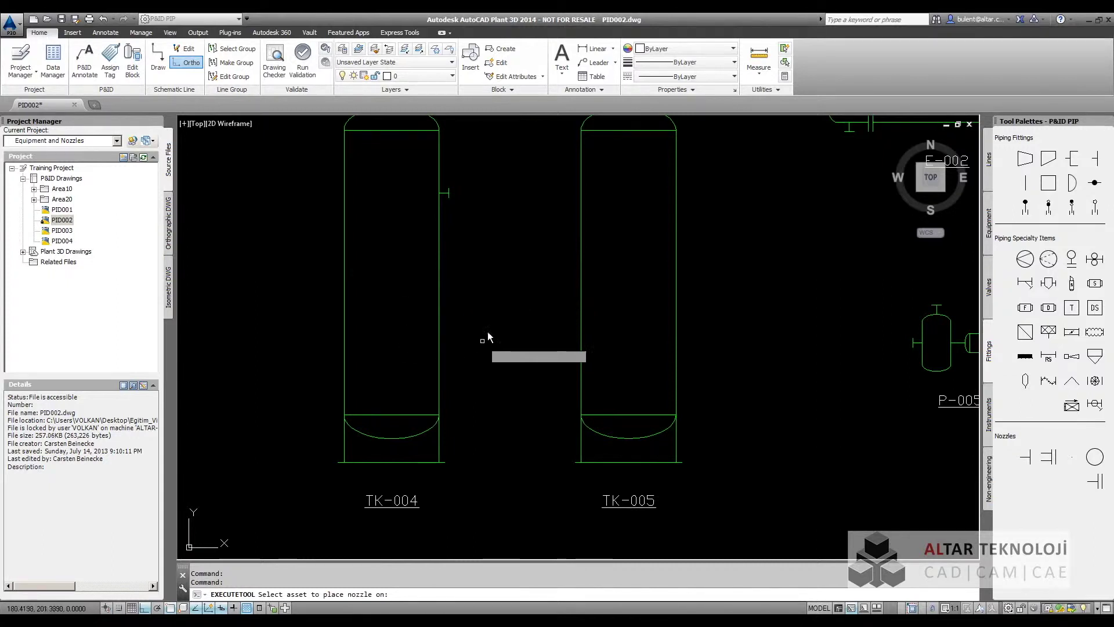
{"action": "left_click", "coordinate": [441, 341]}
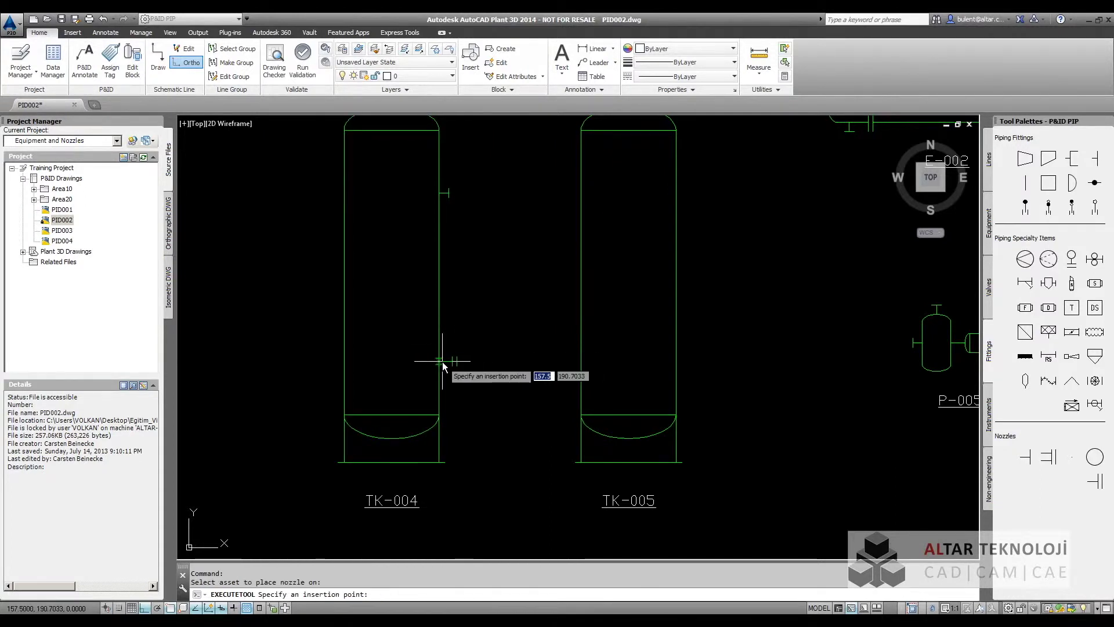
{"action": "scroll", "coordinate": [443, 366], "scroll_direction": "down", "scroll_amount": 2}
{"action": "scroll", "coordinate": [443, 366], "scroll_direction": "up", "scroll_amount": 4}
{"action": "scroll", "coordinate": [443, 361], "scroll_direction": "up", "scroll_amount": 2}
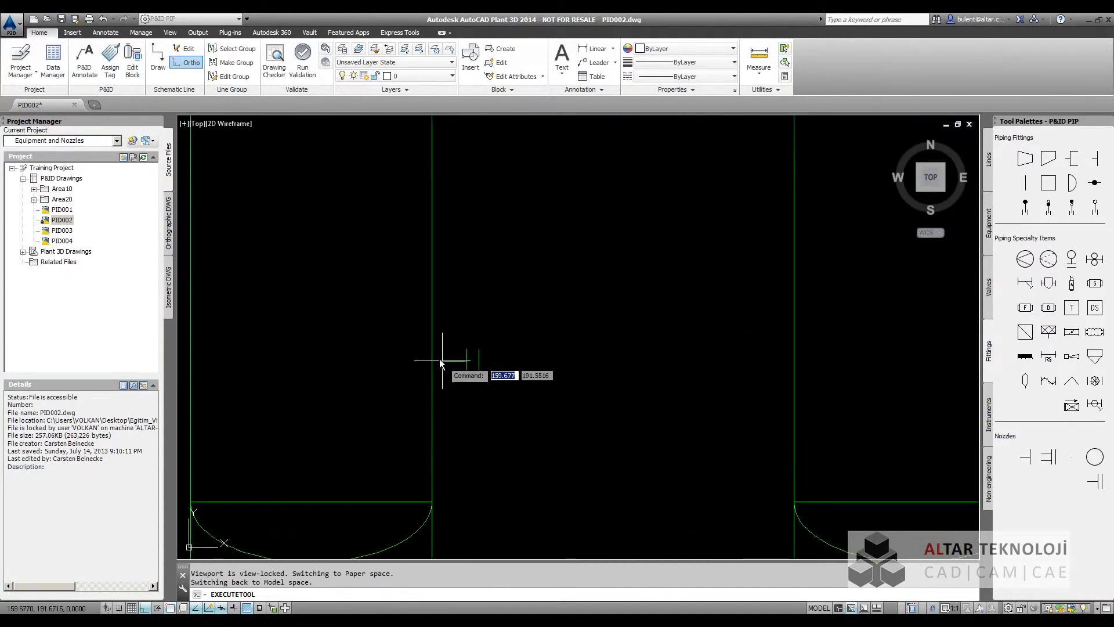
{"action": "left_click", "coordinate": [433, 336]}
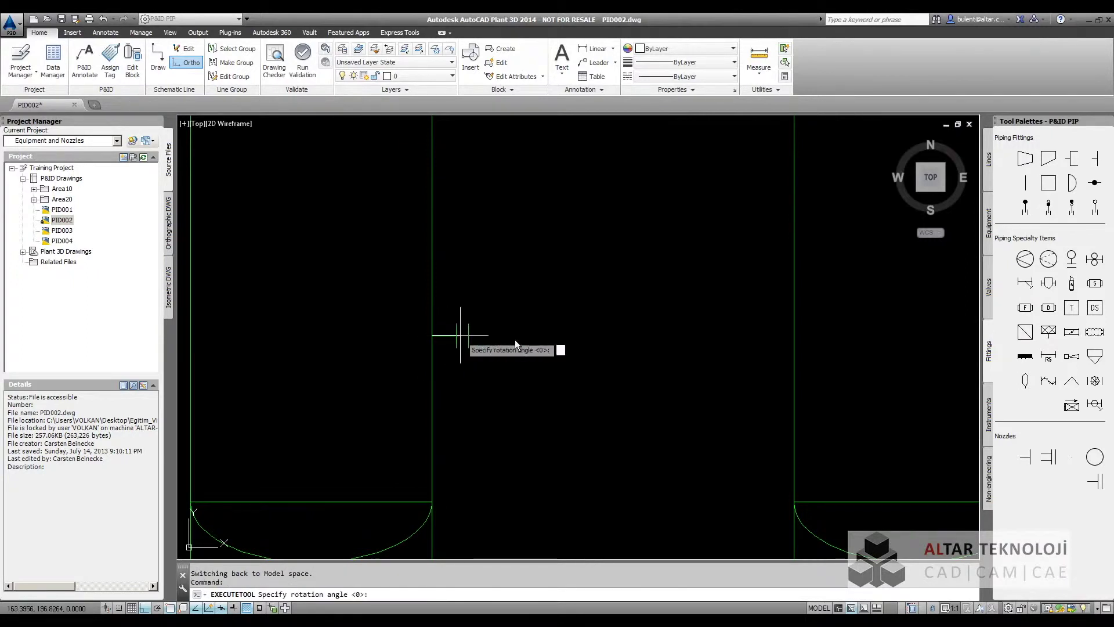
{"action": "scroll", "coordinate": [546, 353], "scroll_direction": "down", "scroll_amount": 2}
{"action": "scroll", "coordinate": [546, 357], "scroll_direction": "down", "scroll_amount": 1}
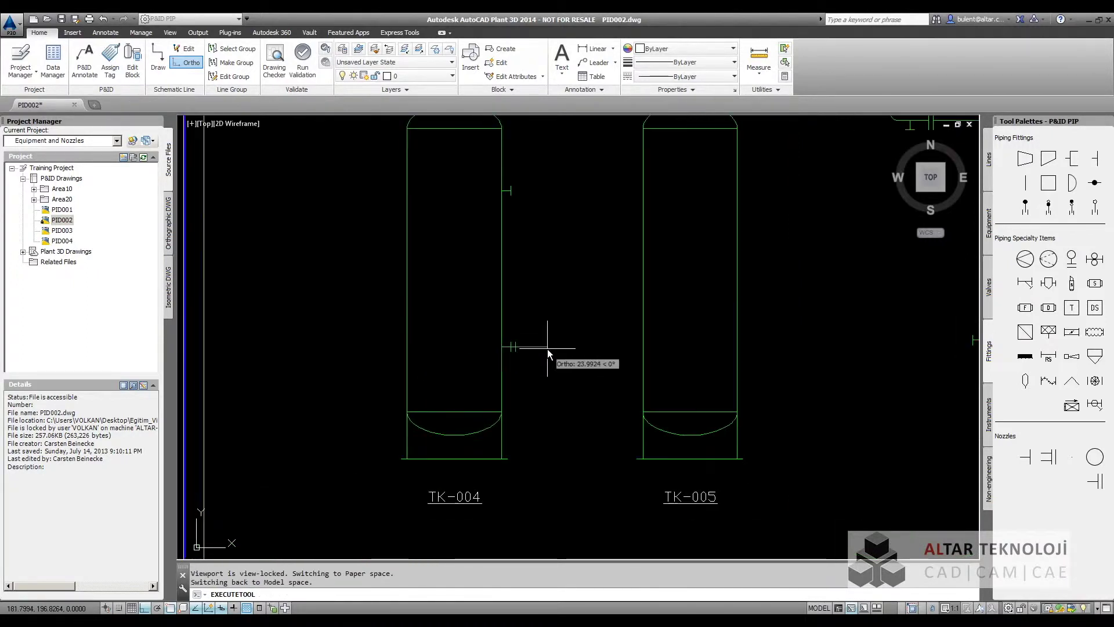
{"action": "scroll", "coordinate": [560, 353], "scroll_direction": "down", "scroll_amount": 1}
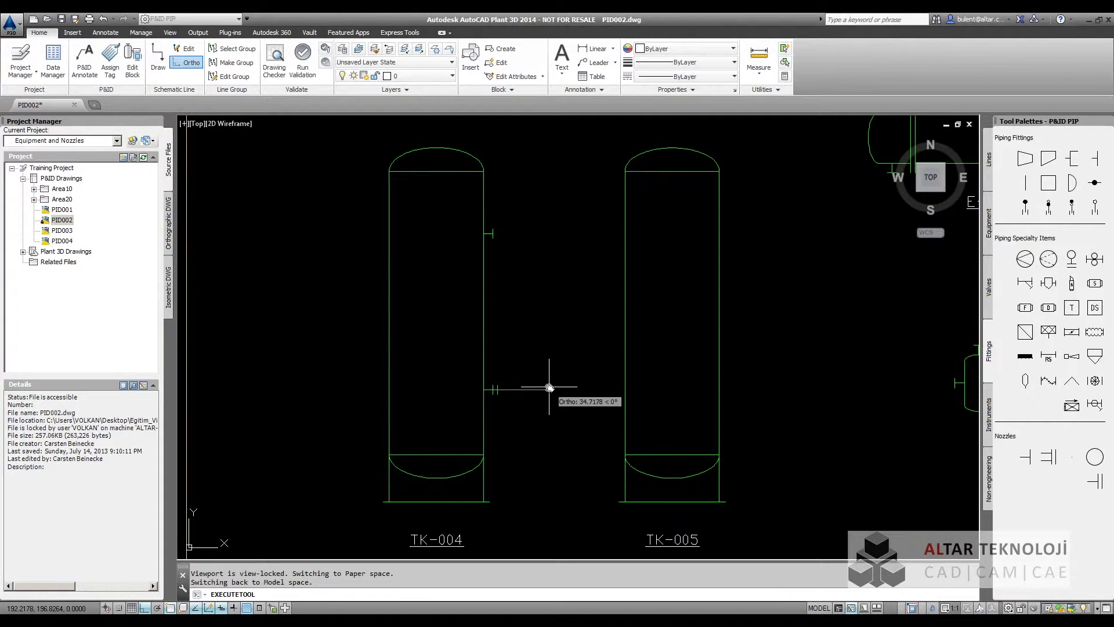
{"action": "key", "text": "Escape"}
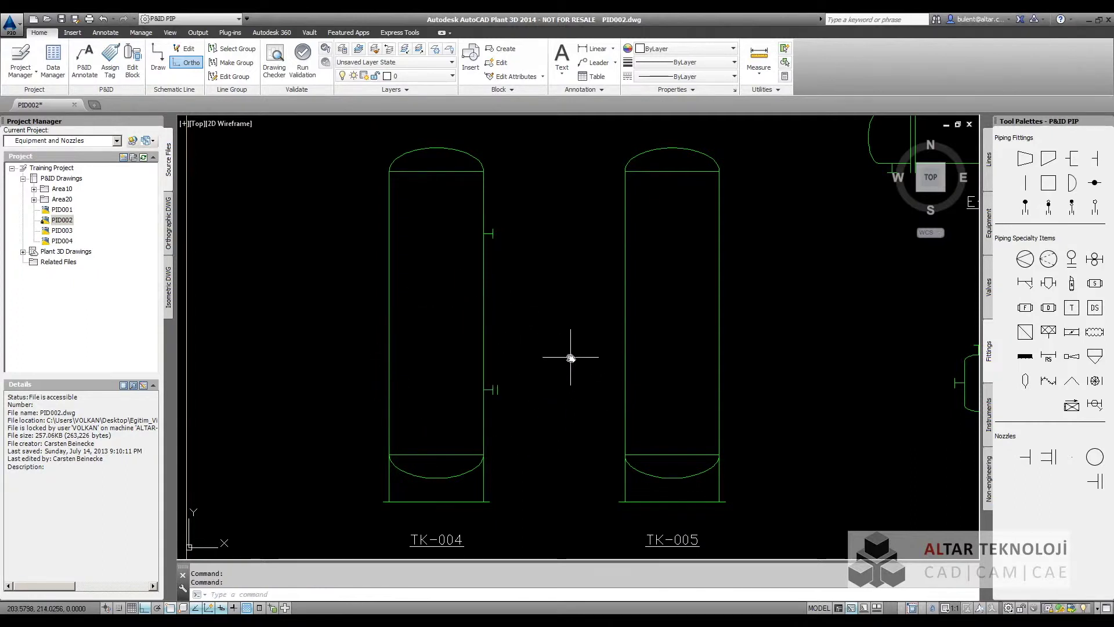
Frame both tanks, select TK-005, and bring up its right-click action menu
{"action": "scroll", "coordinate": [704, 336], "scroll_direction": "up", "scroll_amount": 2}
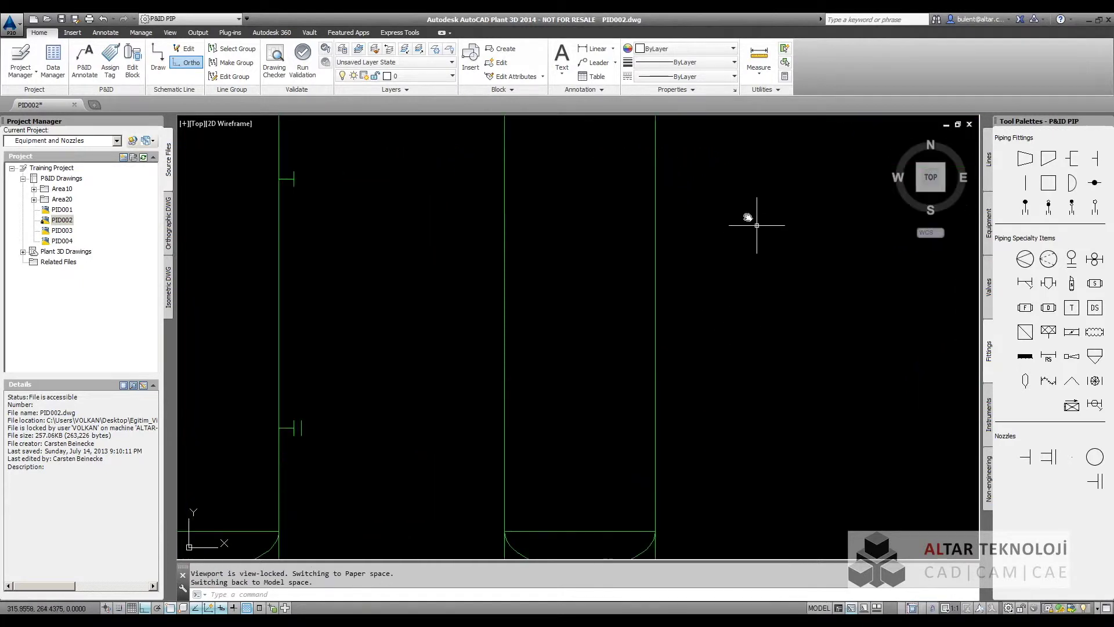
{"action": "scroll", "coordinate": [617, 269], "scroll_direction": "down", "scroll_amount": 3}
{"action": "middle_click_drag", "start_coordinate": [644, 296], "coordinate": [655, 278]}
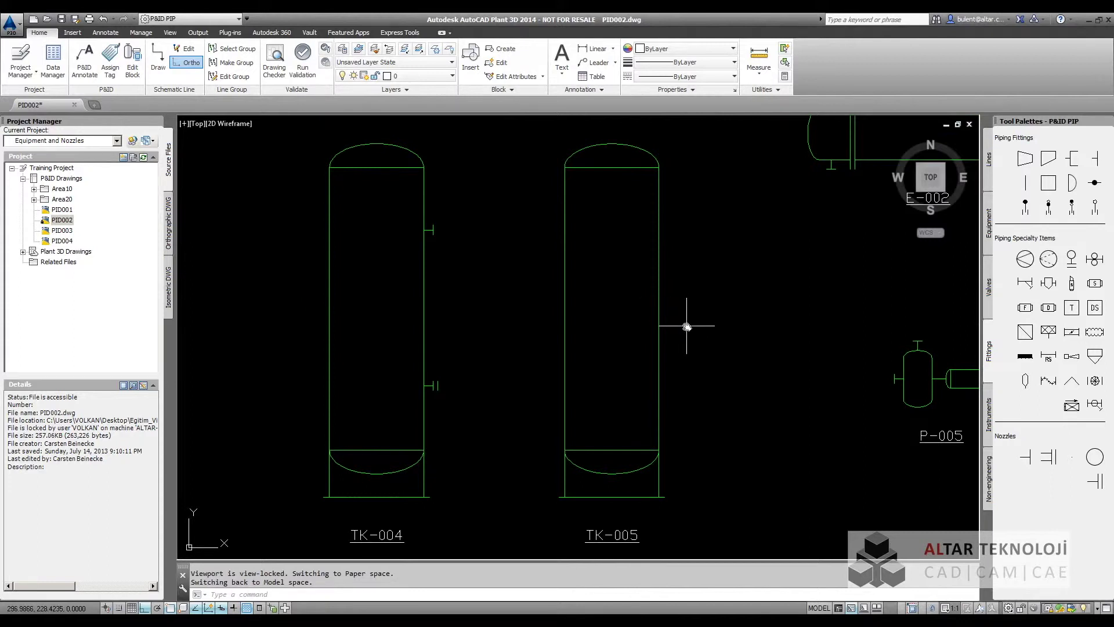
{"action": "left_click", "coordinate": [662, 340]}
{"action": "right_click", "coordinate": [702, 272]}
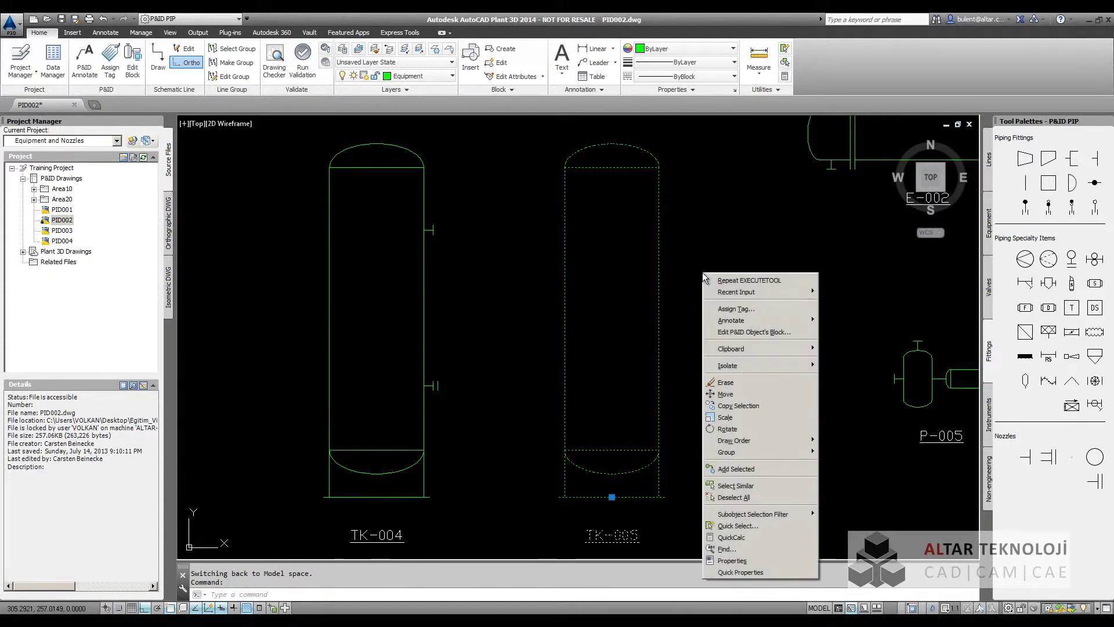
Edit TK-005's block with Snap and Grid off, drawing a horizontal divider line across the vessel
{"action": "left_click", "coordinate": [747, 332]}
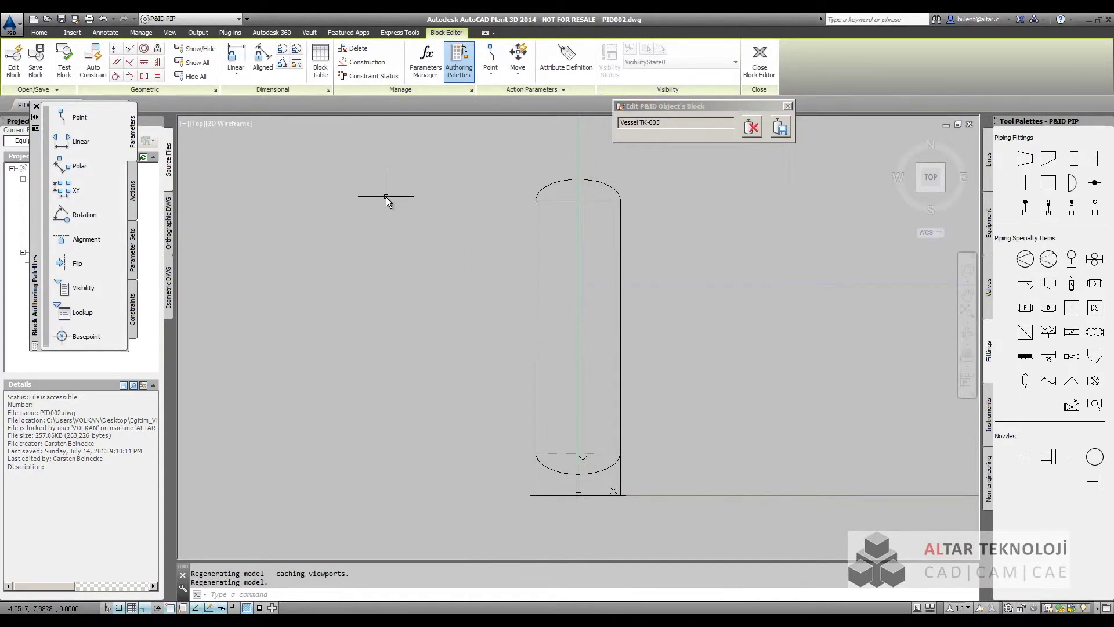
{"action": "key", "text": "Return"}
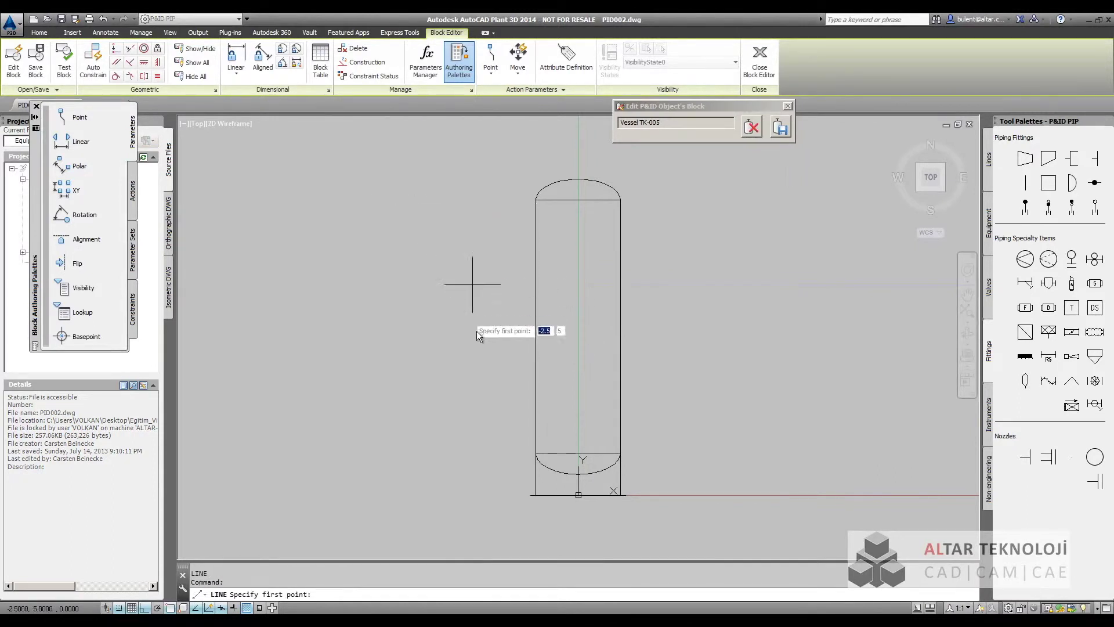
{"action": "left_click", "coordinate": [119, 607]}
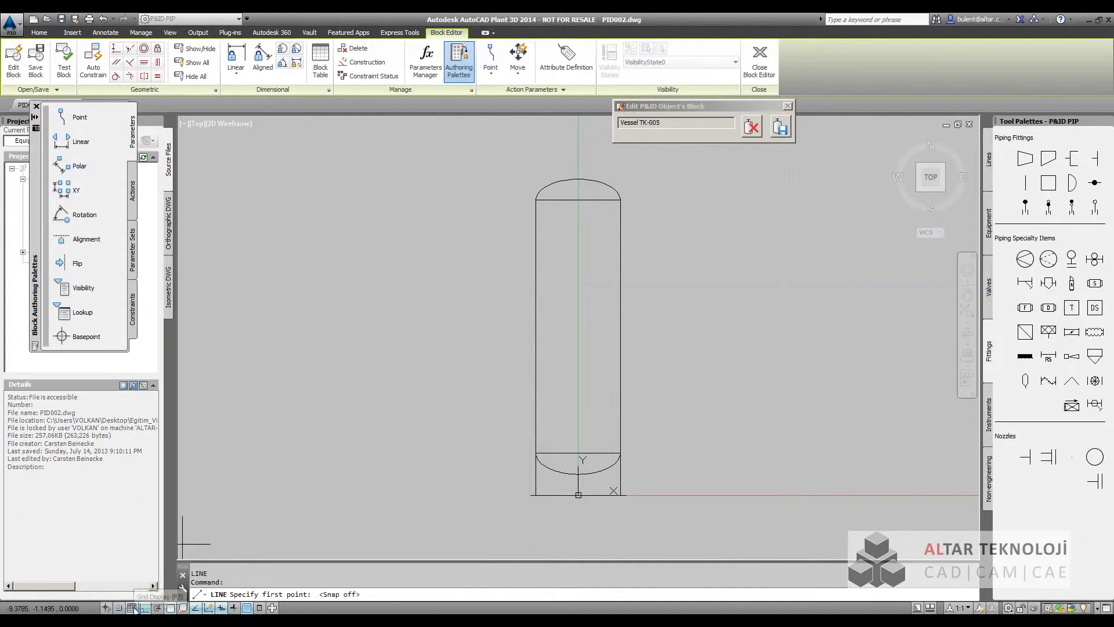
{"action": "left_click", "coordinate": [132, 607]}
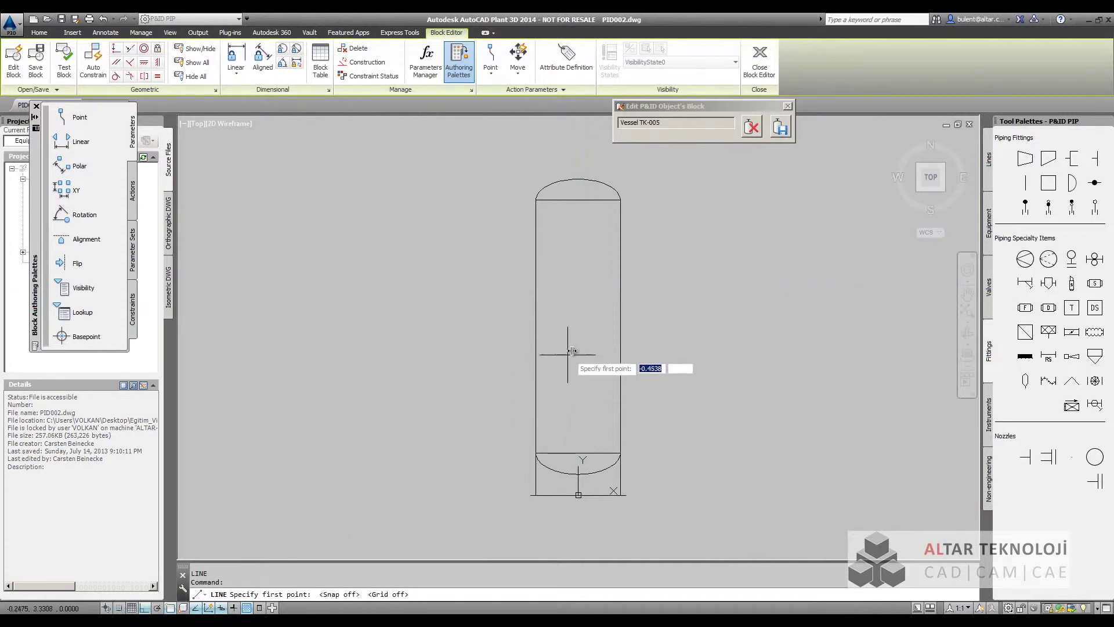
{"action": "left_click", "coordinate": [536, 323]}
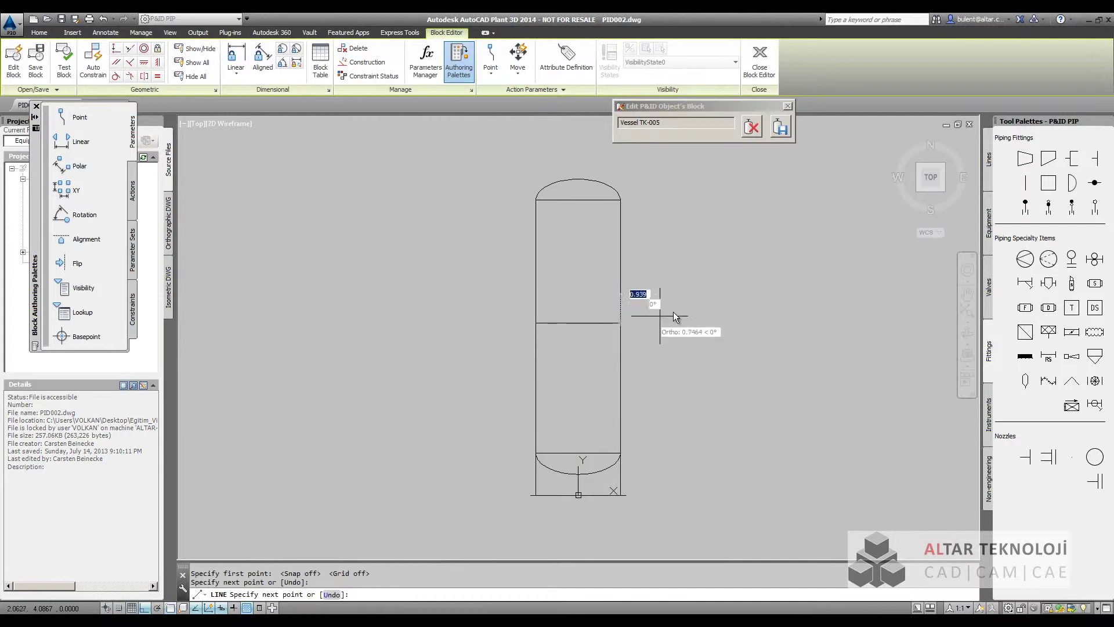
{"action": "right_click", "coordinate": [698, 274]}
{"action": "left_click", "coordinate": [713, 281]}
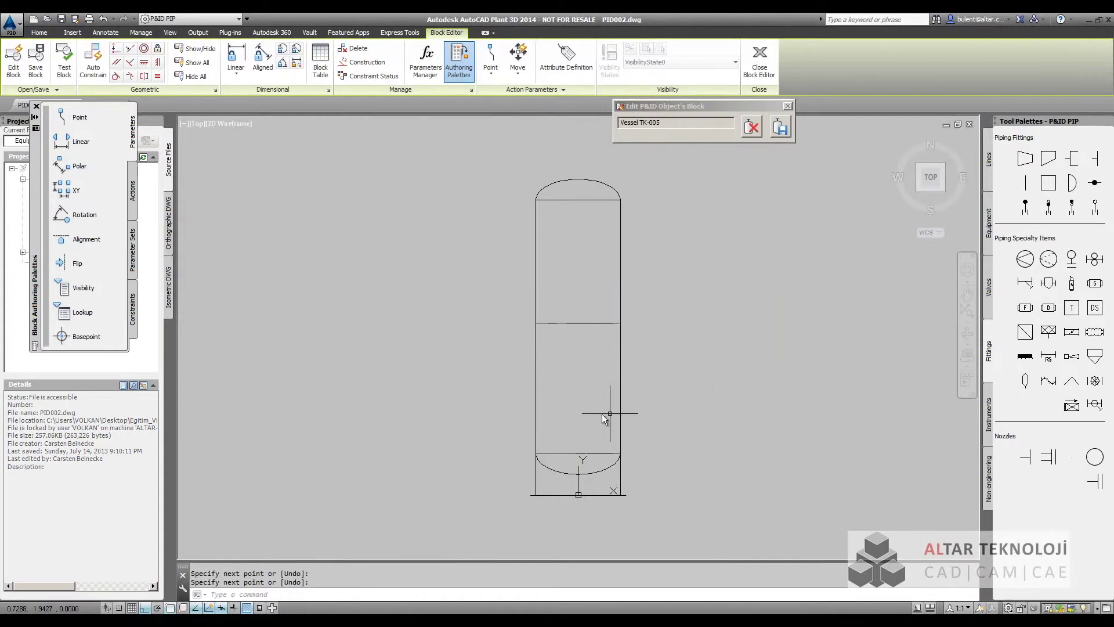
Draw a circle in the vessel's lower half and save the edited TK-005 block
{"action": "type", "text": "c"}
{"action": "key", "text": "Return"}
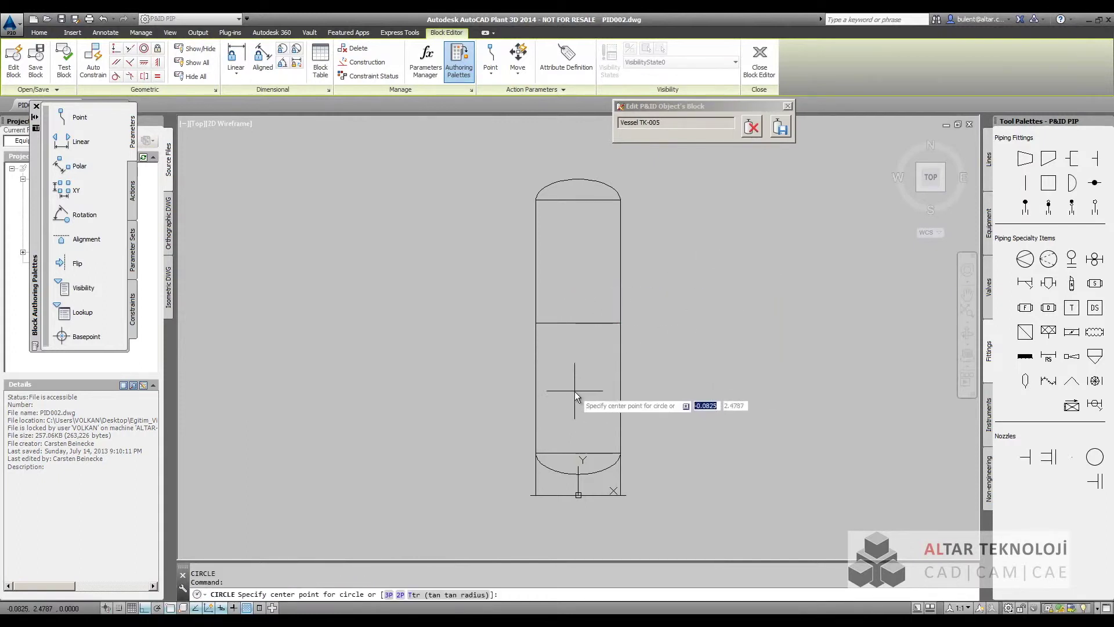
{"action": "left_click", "coordinate": [577, 387]}
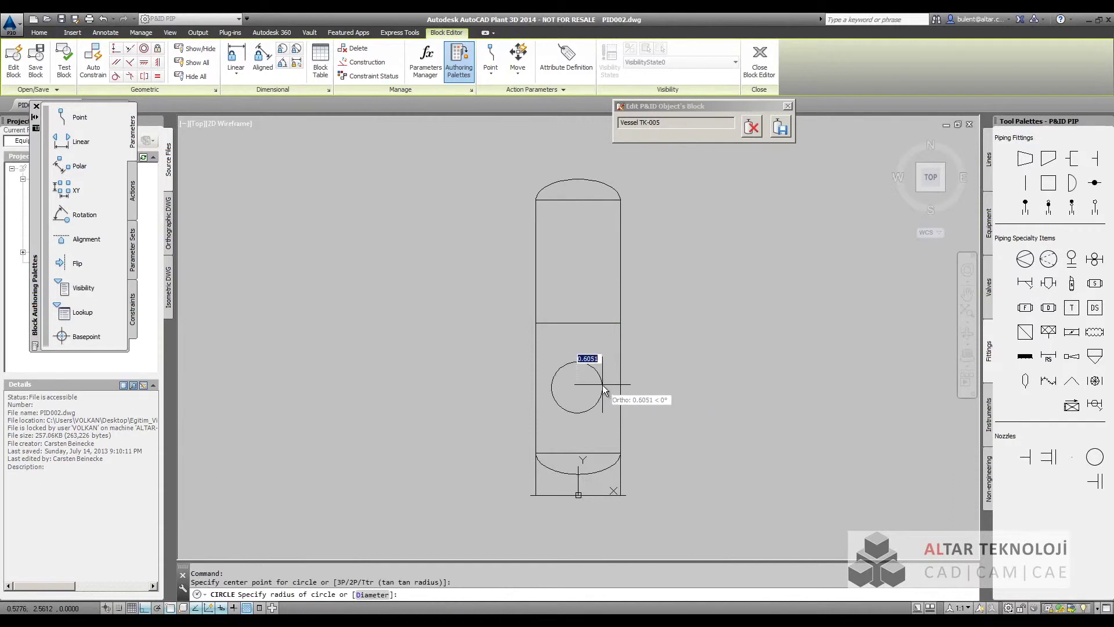
{"action": "left_click", "coordinate": [603, 388]}
{"action": "right_click", "coordinate": [674, 373]}
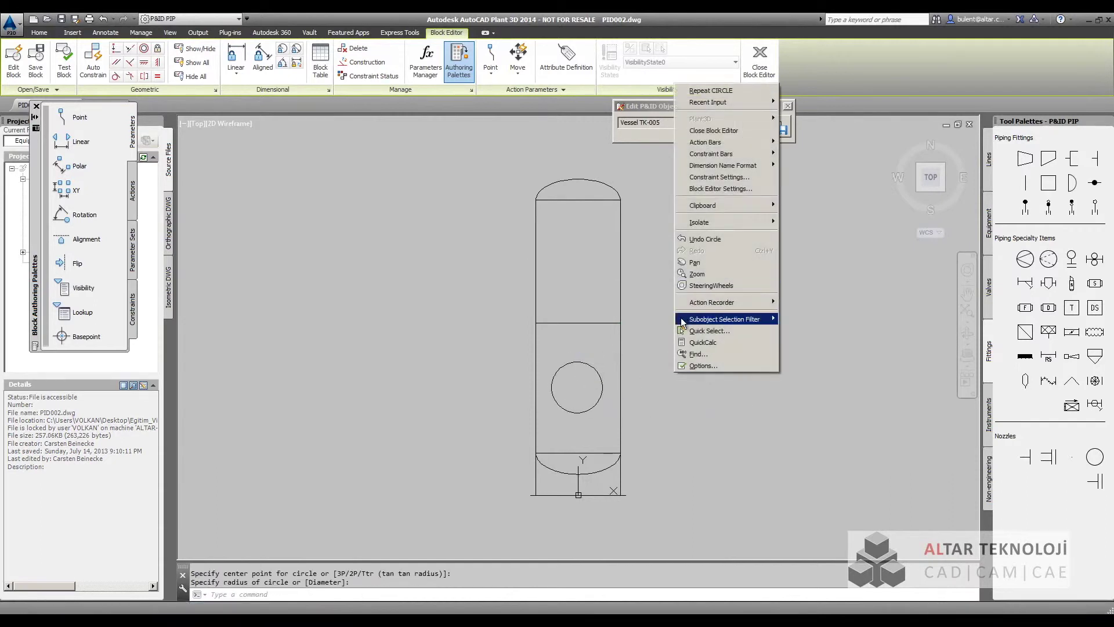
{"action": "left_click", "coordinate": [656, 323]}
{"action": "left_click", "coordinate": [681, 336]}
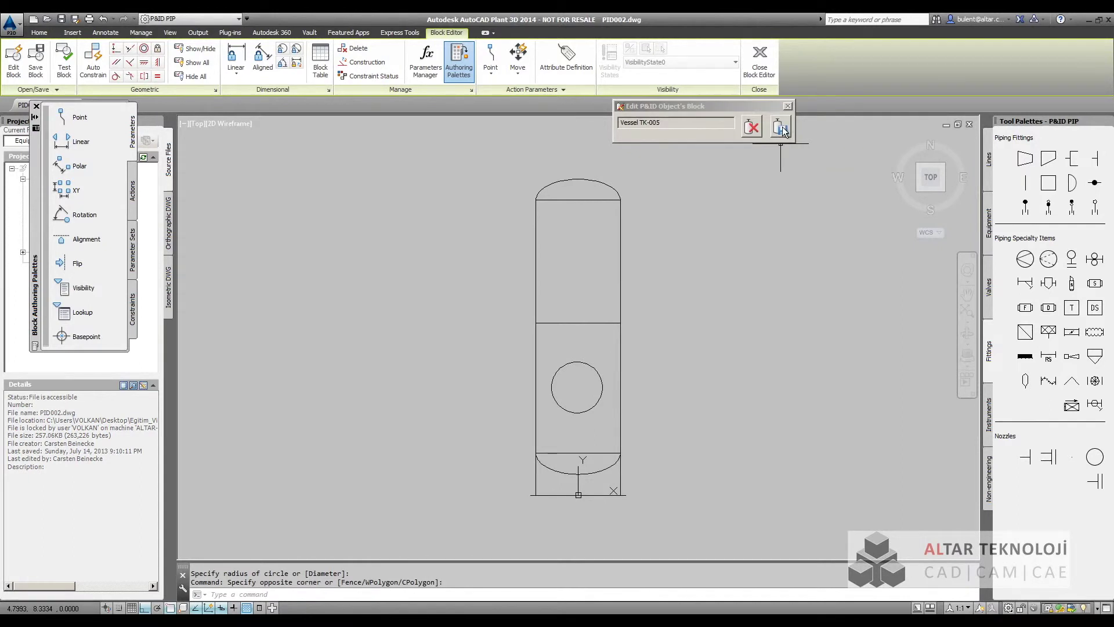
{"action": "left_click", "coordinate": [781, 128]}
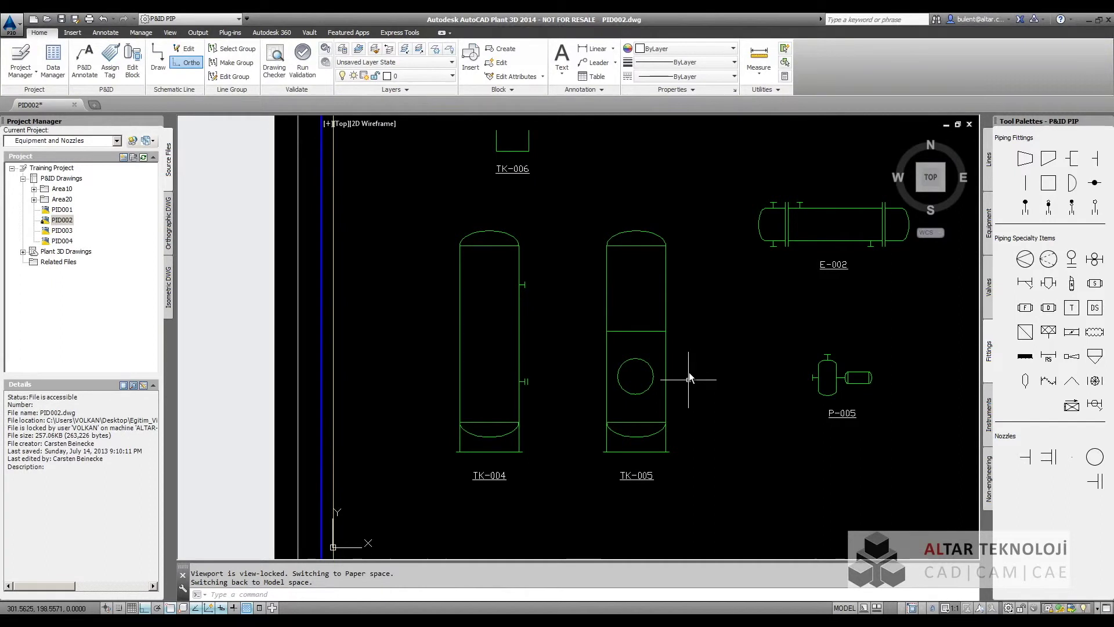
Zoom out and close drawing PID002, answering the save-changes prompt
{"action": "scroll", "coordinate": [726, 369], "scroll_direction": "down", "scroll_amount": 2}
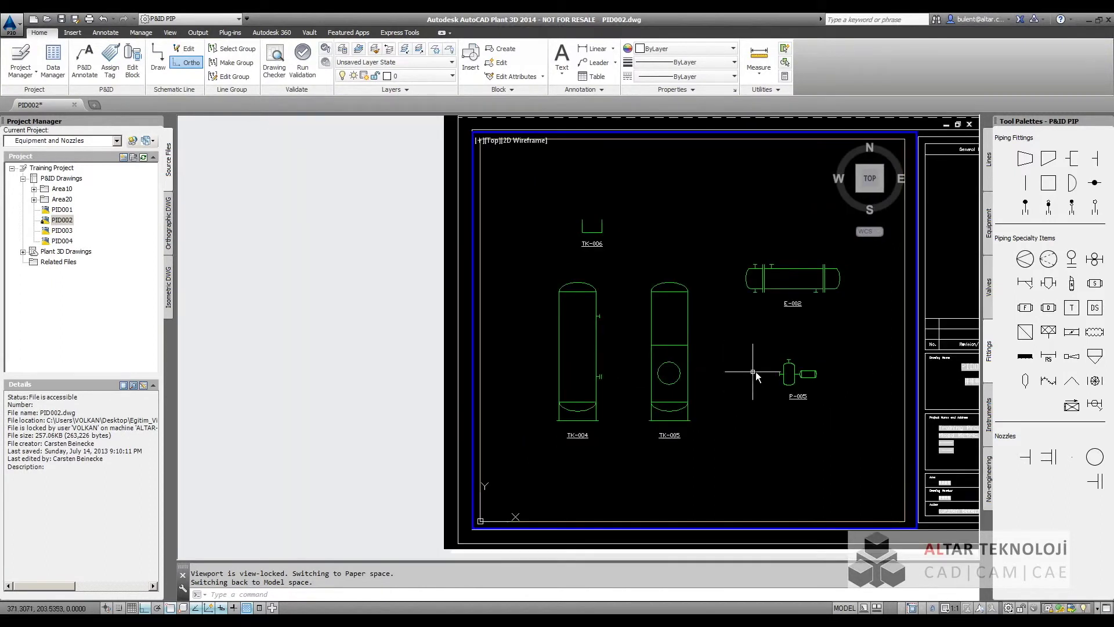
{"action": "scroll", "coordinate": [604, 371], "scroll_direction": "down", "scroll_amount": 1}
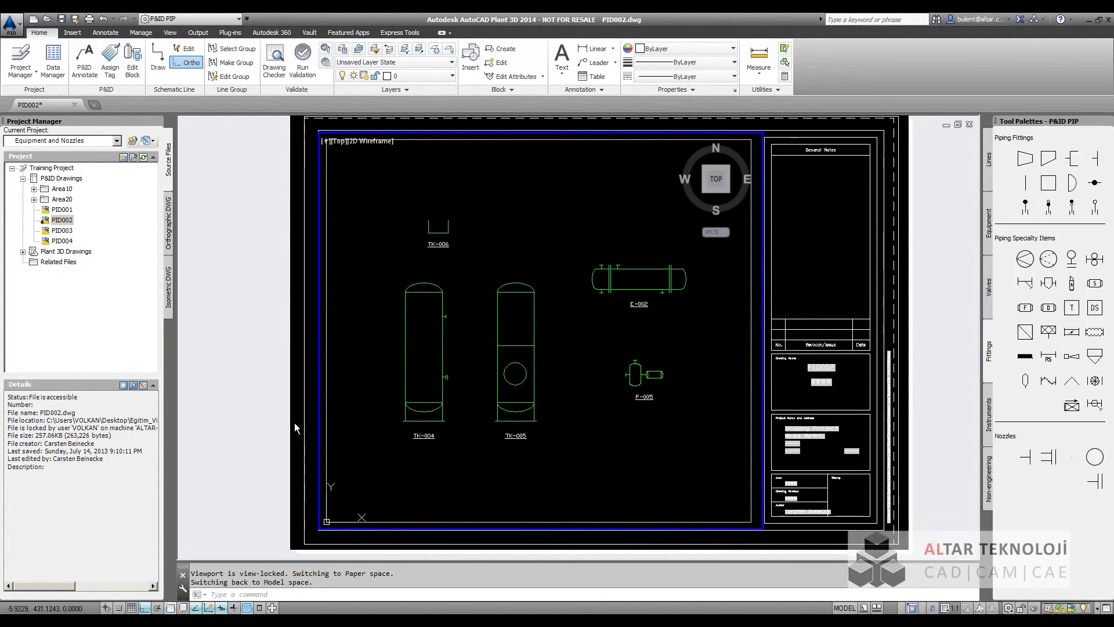
{"action": "mouse_move", "coordinate": [100, 121]}
{"action": "left_click", "coordinate": [74, 105]}
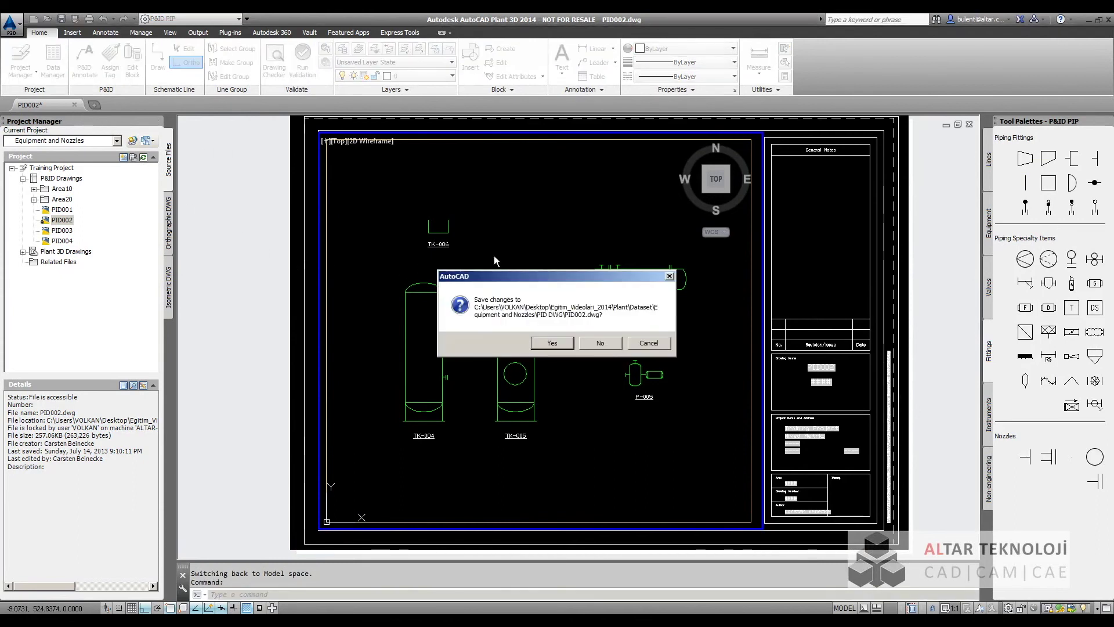
{"action": "left_click", "coordinate": [600, 343]}
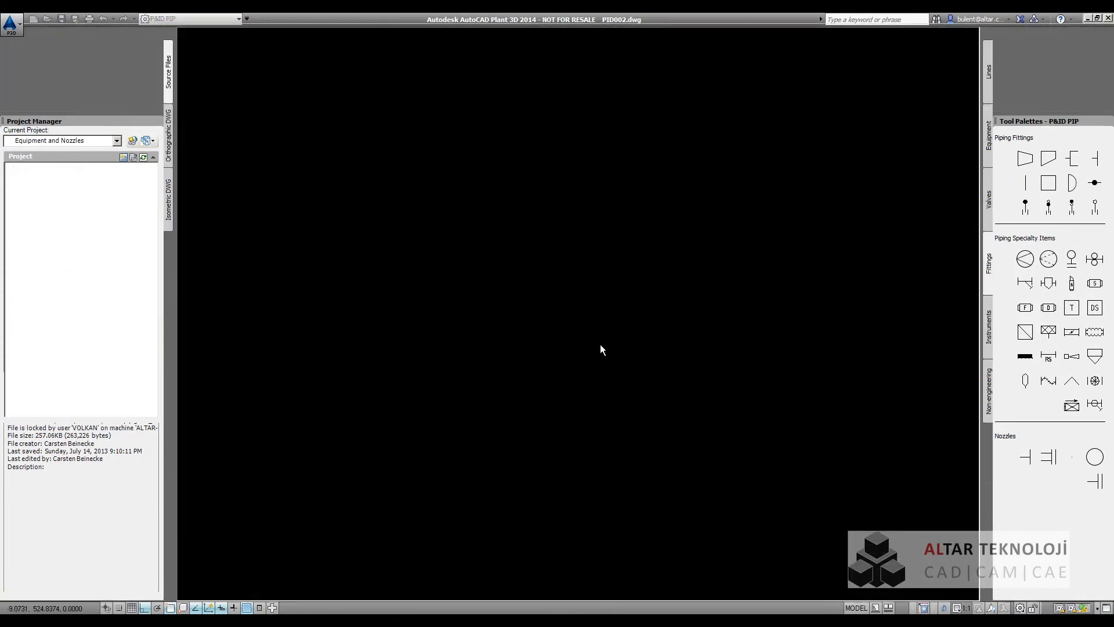